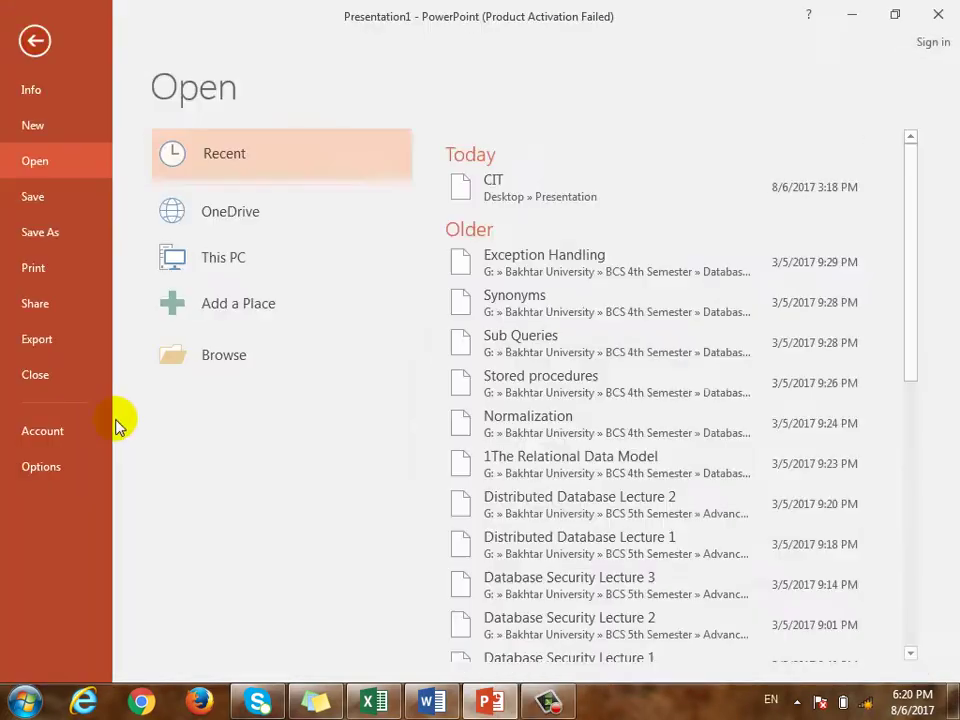
- Open the recent seven-slide CIT presentation and show the slide show recording options
{"action": "left_click", "coordinate": [540, 185]}
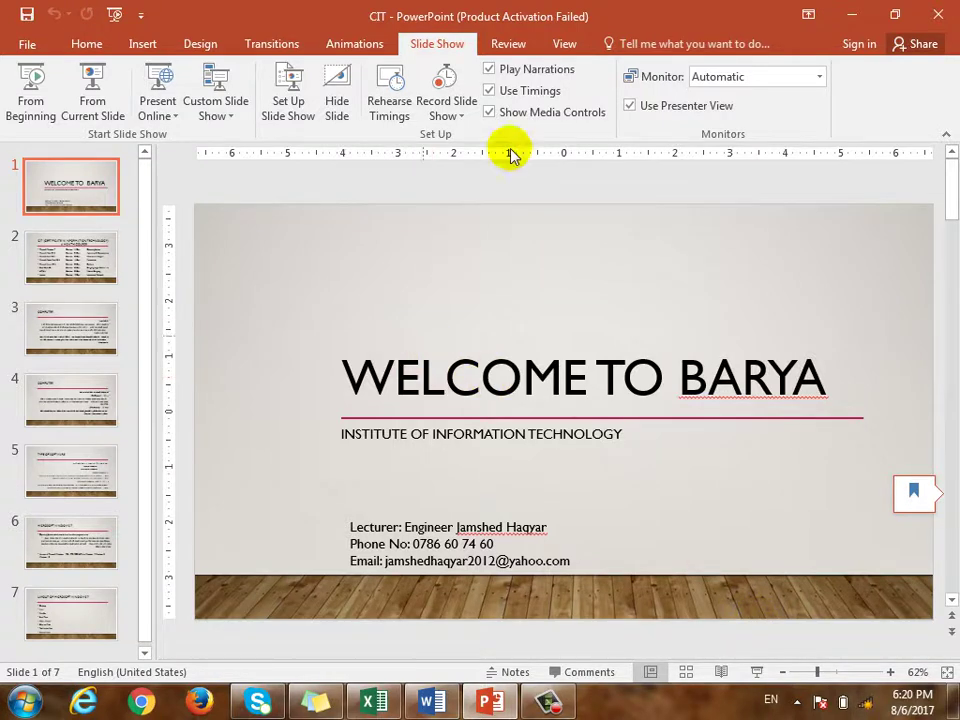
{"action": "left_click", "coordinate": [460, 118]}
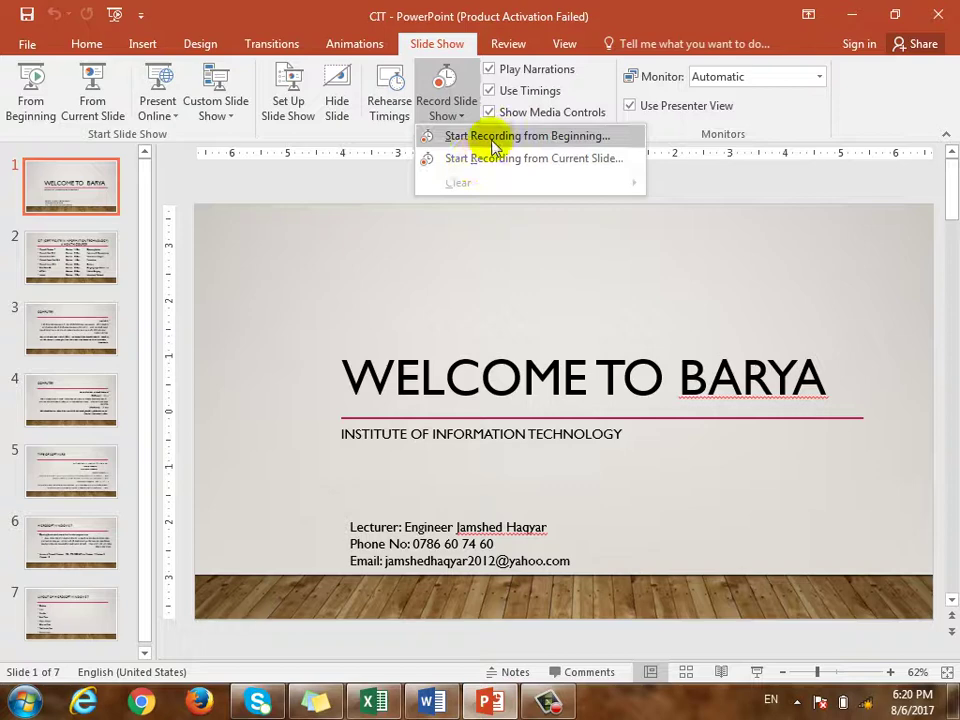
- Select slide 5, TYPE OF SOFTWARE, and open the Record Slide Show dialog via Start Recording
{"action": "left_click", "coordinate": [58, 477]}
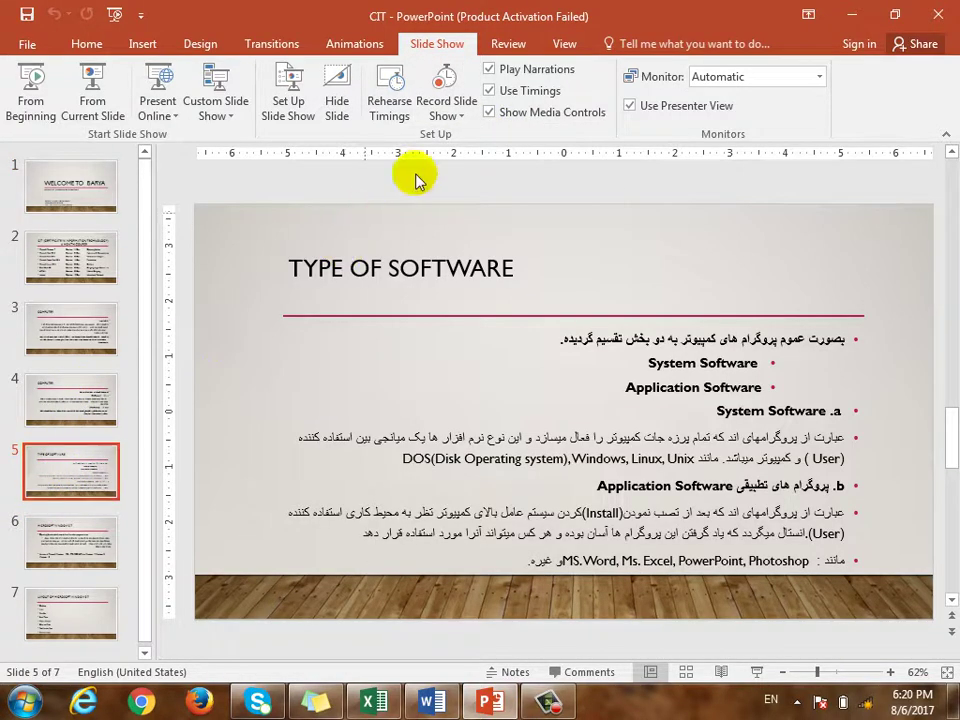
{"action": "left_click", "coordinate": [446, 110]}
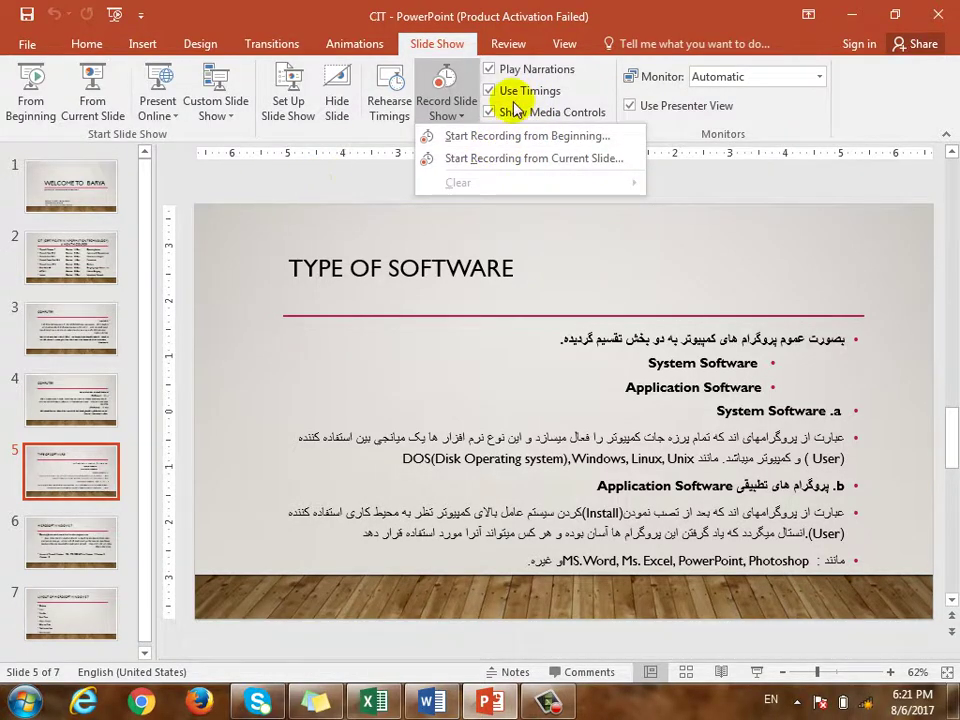
{"action": "left_click", "coordinate": [484, 136]}
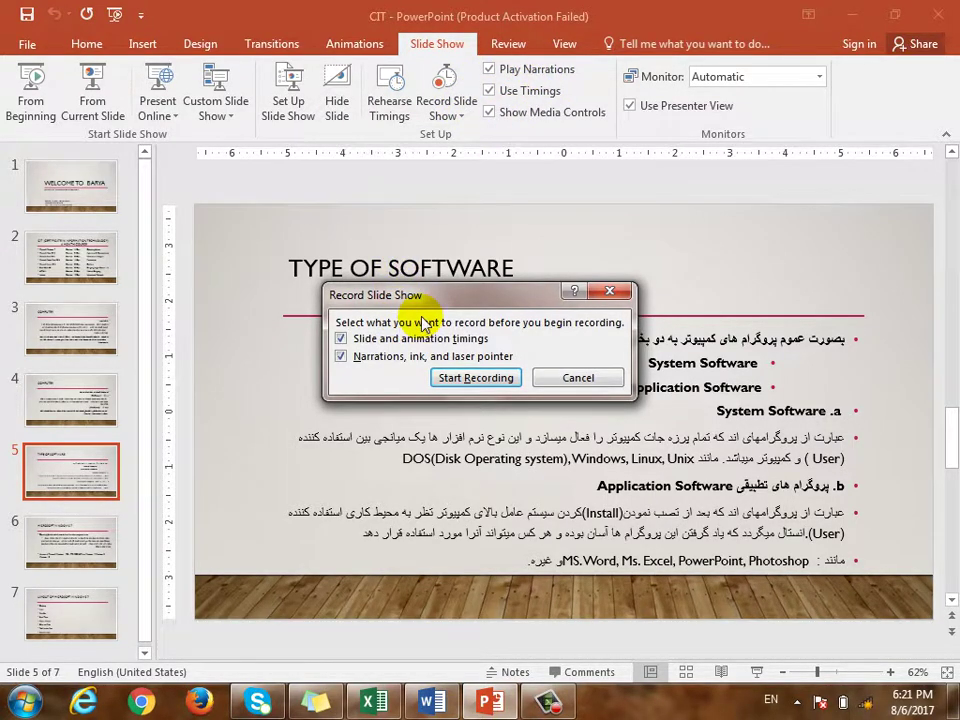
- Start recording, switch to the Pen, and underline TO BARYA, INSTITUTE OF INFORMATION TECHNOLOGY and the lecturer line
{"action": "left_click", "coordinate": [456, 378]}
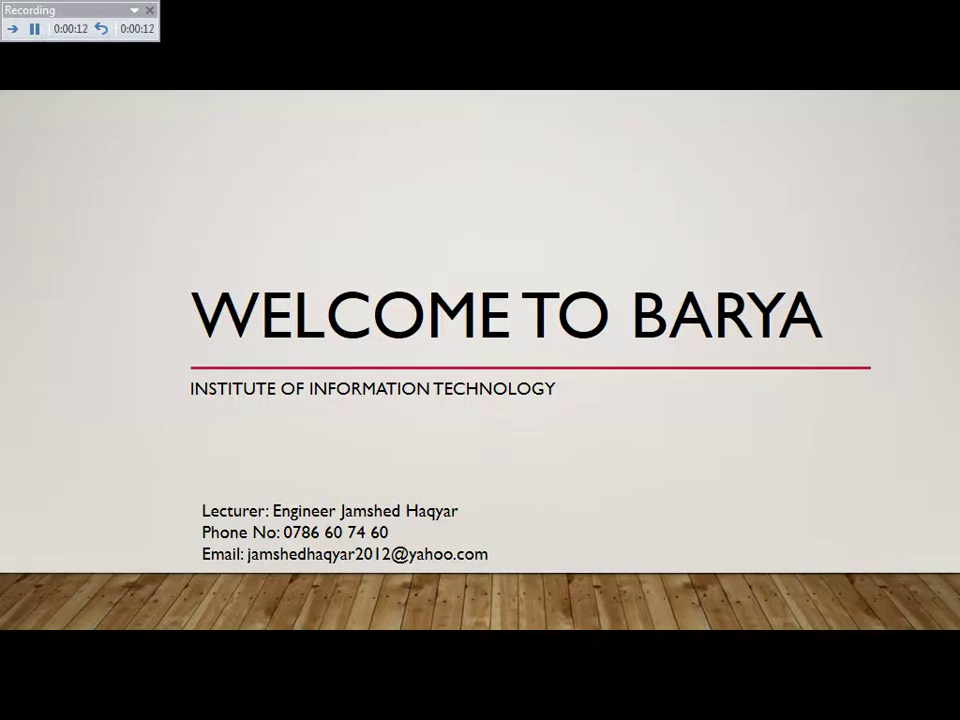
{"action": "right_click", "coordinate": [416, 279]}
{"action": "mouse_move", "coordinate": [480, 475]}
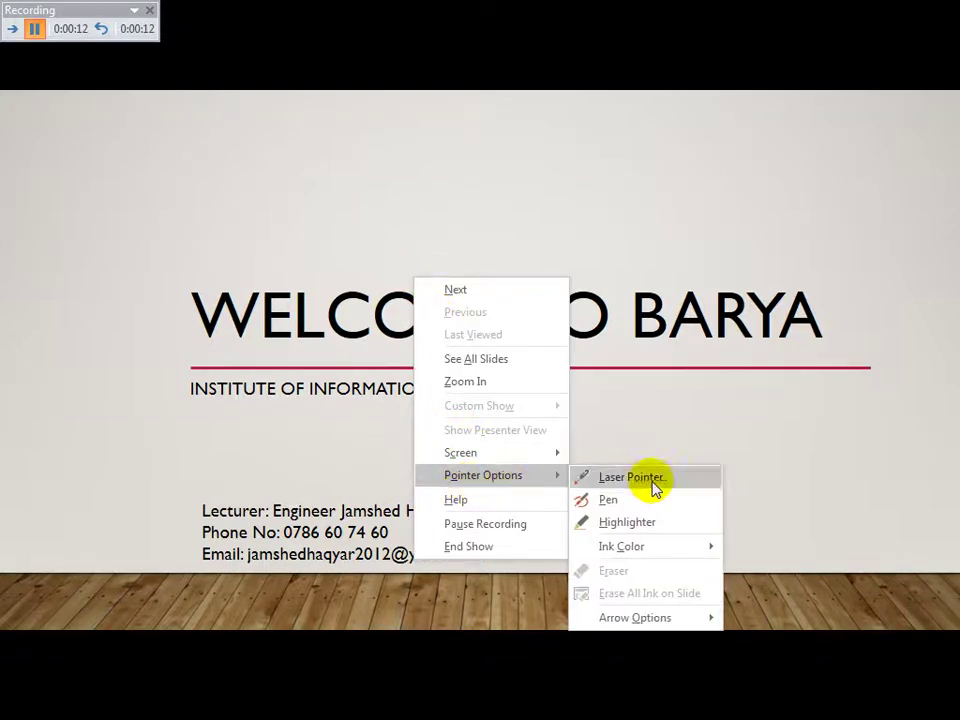
{"action": "left_click", "coordinate": [632, 505]}
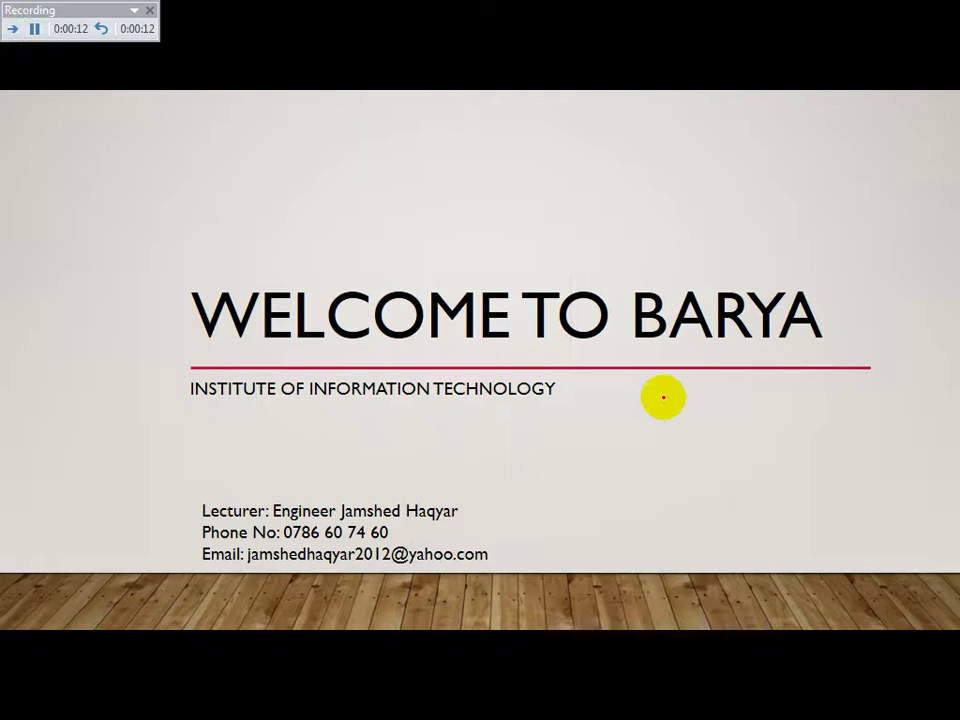
{"action": "left_click_drag", "start_coordinate": [519, 352], "coordinate": [862, 356]}
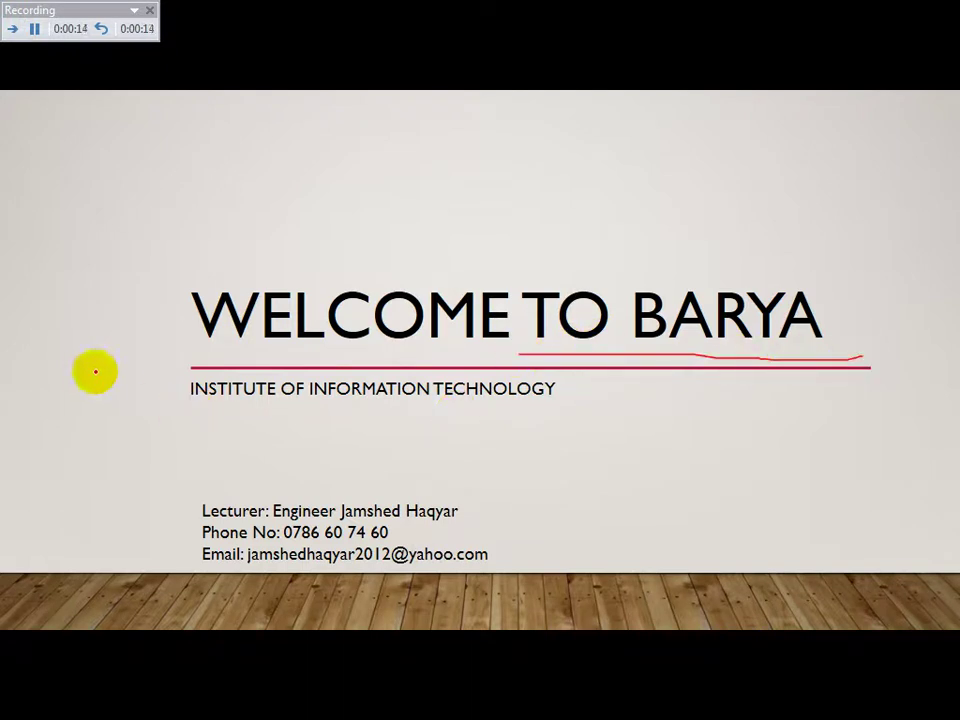
{"action": "left_click_drag", "start_coordinate": [176, 397], "coordinate": [571, 410]}
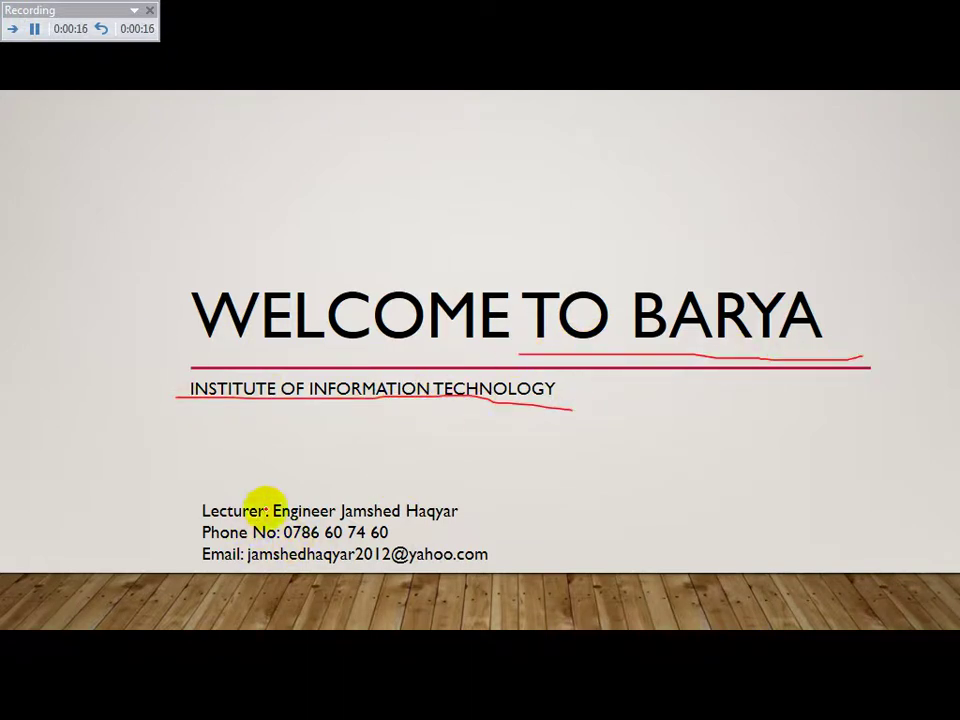
{"action": "left_click_drag", "start_coordinate": [221, 493], "coordinate": [468, 508]}
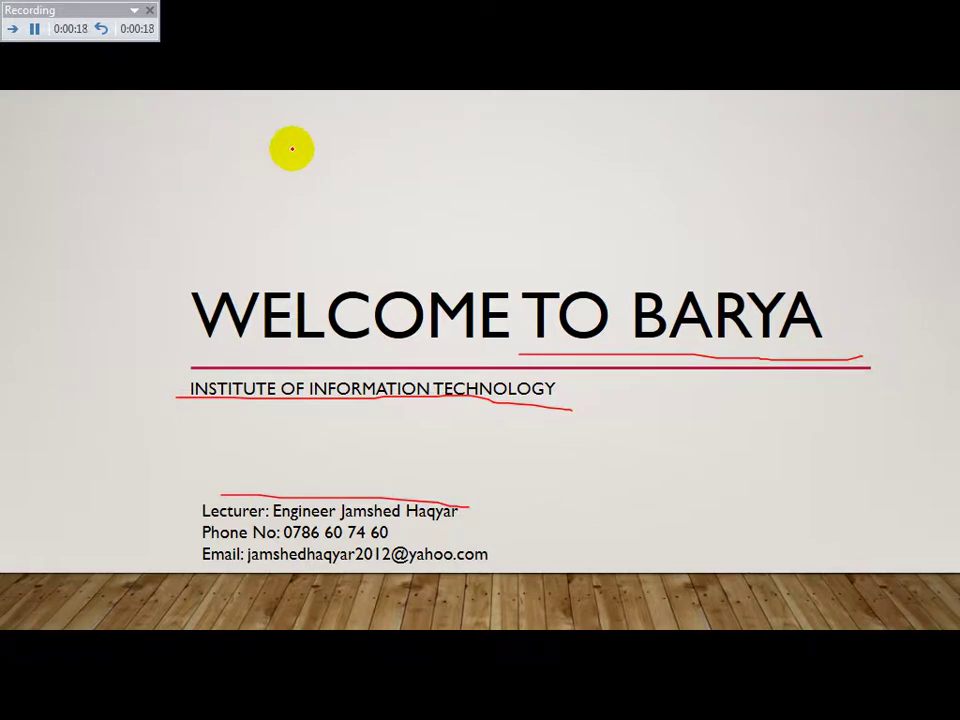
- Advance to the CIT course slide and underline the Windows 7, Word, PowerPoint and Access 2016 rows
{"action": "right_click", "coordinate": [352, 148]}
{"action": "left_click", "coordinate": [399, 164]}
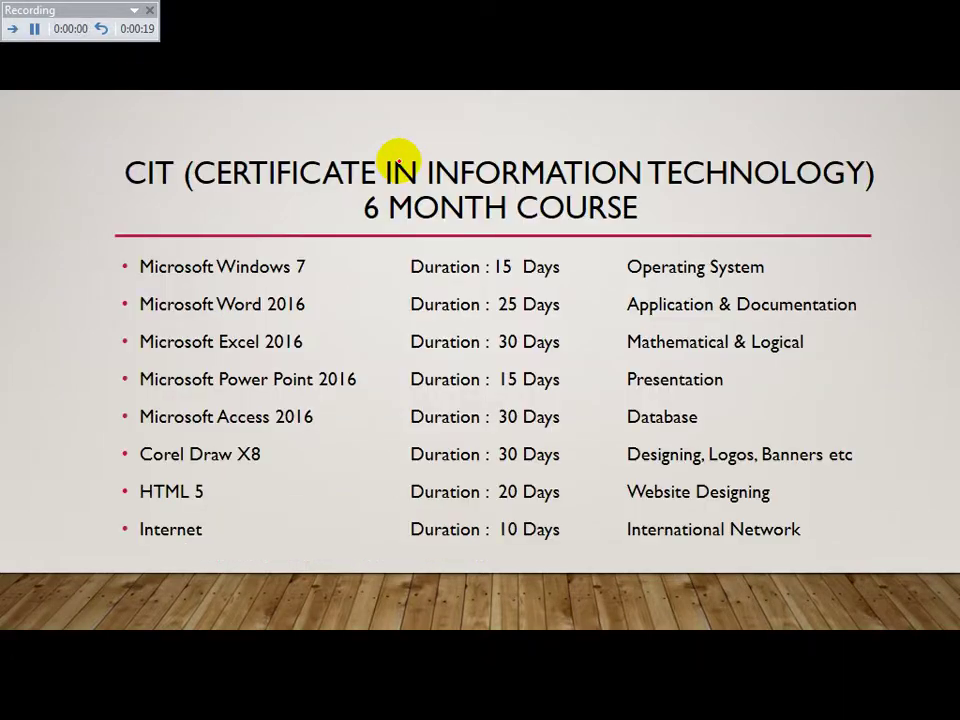
{"action": "left_click_drag", "start_coordinate": [195, 284], "coordinate": [278, 290]}
{"action": "left_click_drag", "start_coordinate": [35, 322], "coordinate": [270, 327]}
{"action": "left_click_drag", "start_coordinate": [90, 400], "coordinate": [260, 402]}
{"action": "left_click_drag", "start_coordinate": [190, 435], "coordinate": [354, 448]}
- Advance to the COMPUTER slide and end the slide show recording
{"action": "right_click", "coordinate": [335, 287]}
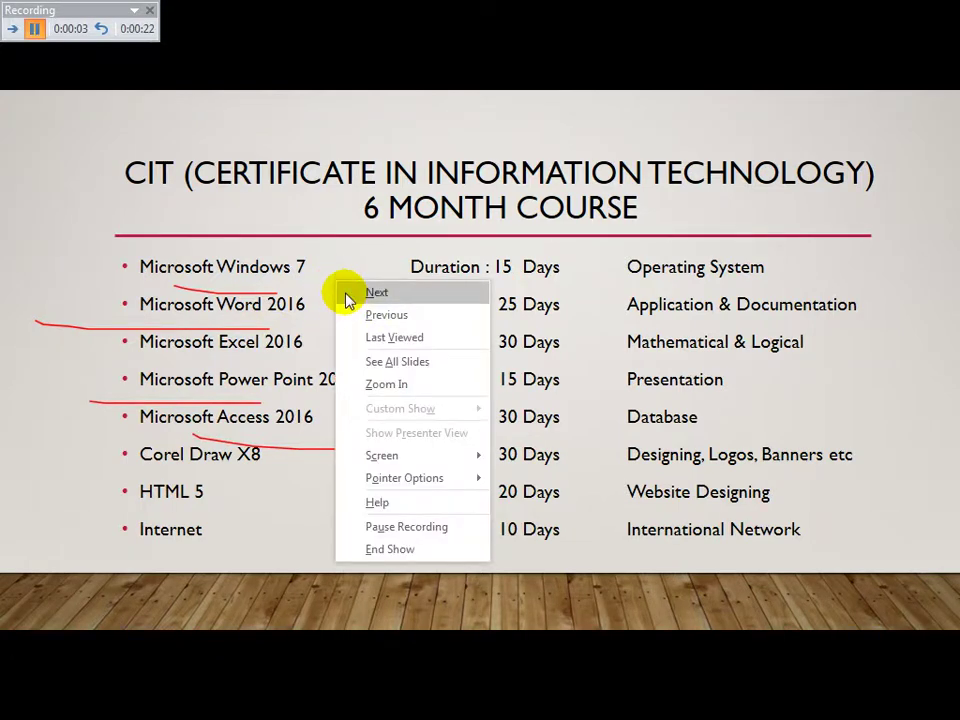
{"action": "left_click", "coordinate": [350, 291]}
{"action": "right_click", "coordinate": [444, 238]}
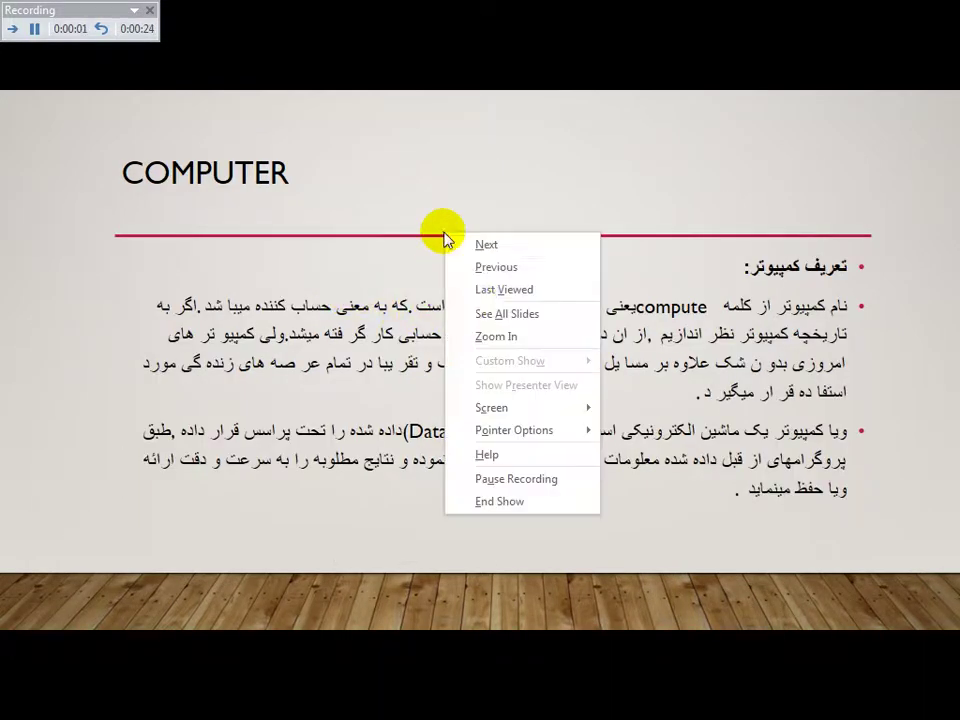
{"action": "left_click", "coordinate": [527, 499]}
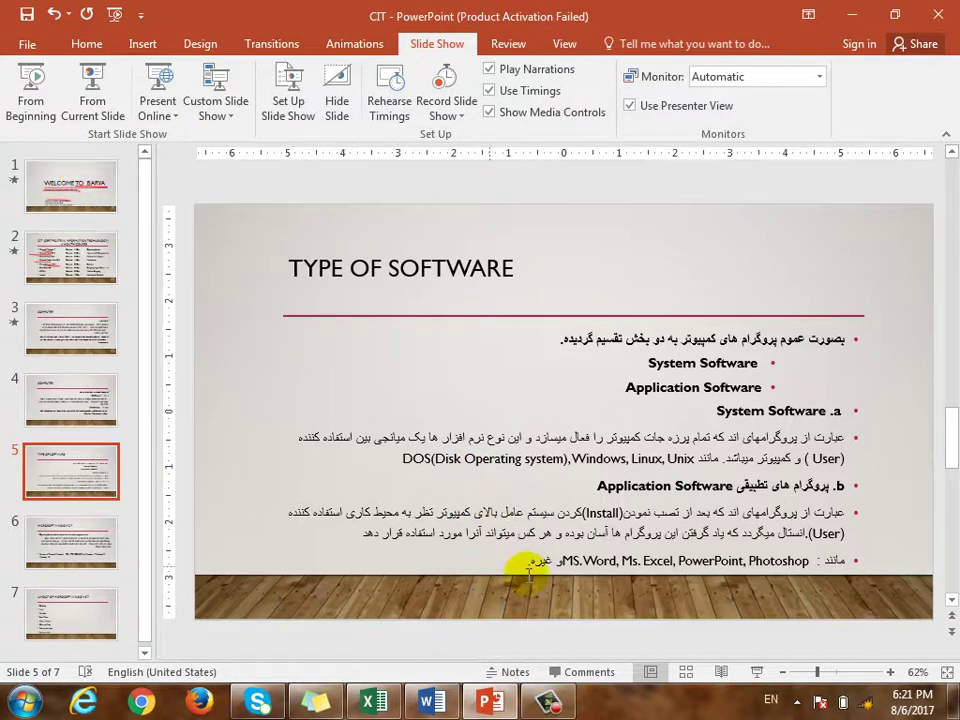
- Select slide 1 and start the slide show from it in Presenter View
{"action": "left_click", "coordinate": [52, 202]}
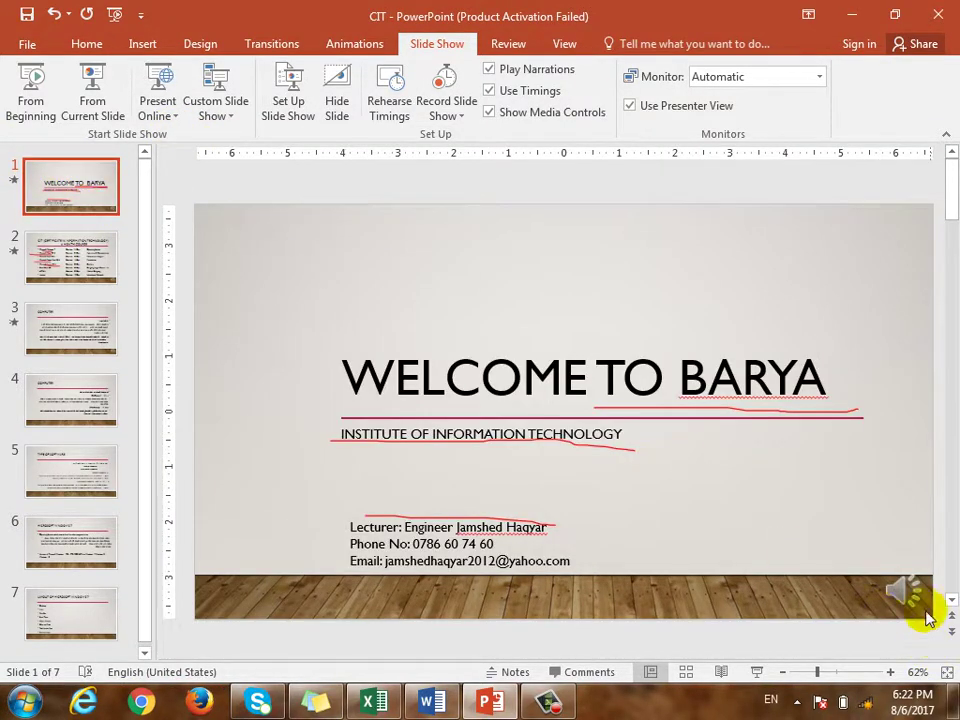
{"action": "mouse_move", "coordinate": [908, 598]}
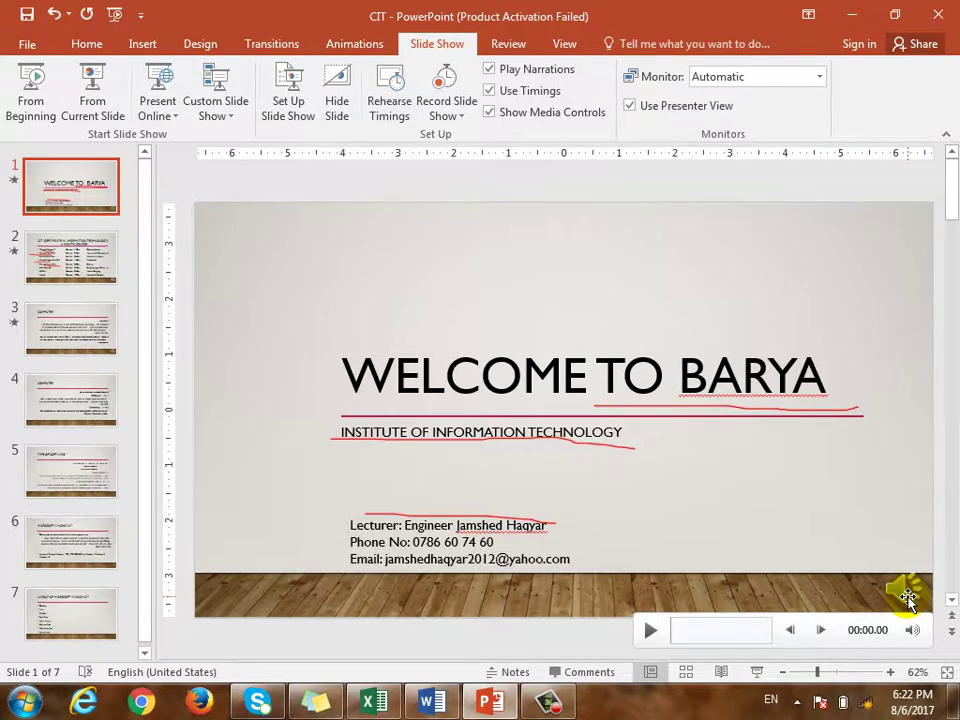
{"action": "left_click", "coordinate": [755, 673]}
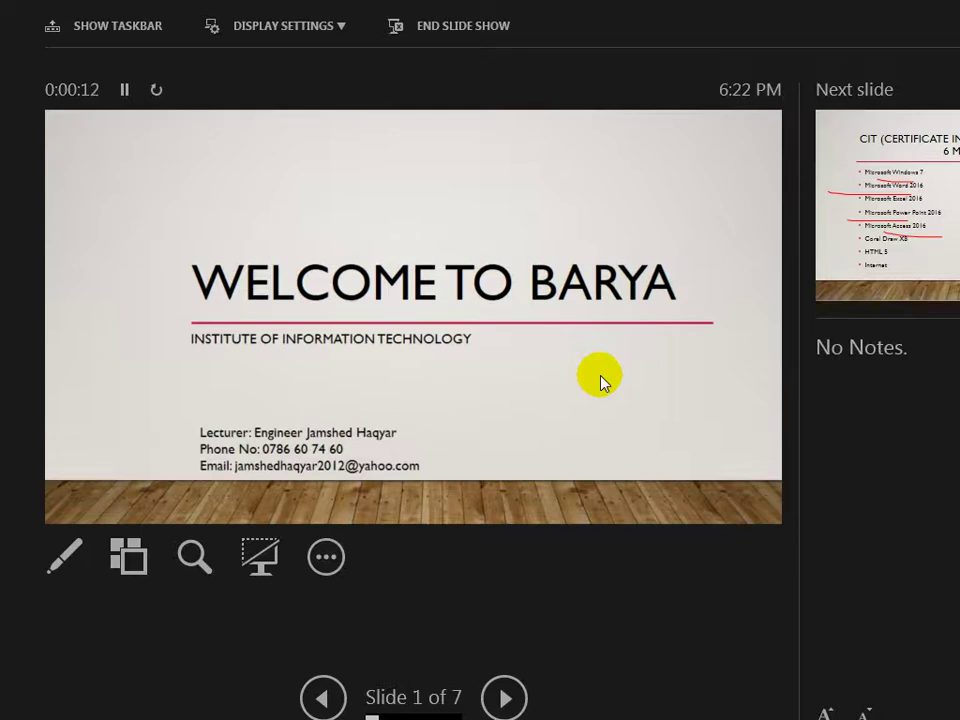
- Drag across the three underlined lines on slide 1, then advance to slide 2
{"action": "left_click_drag", "start_coordinate": [442, 312], "coordinate": [706, 314]}
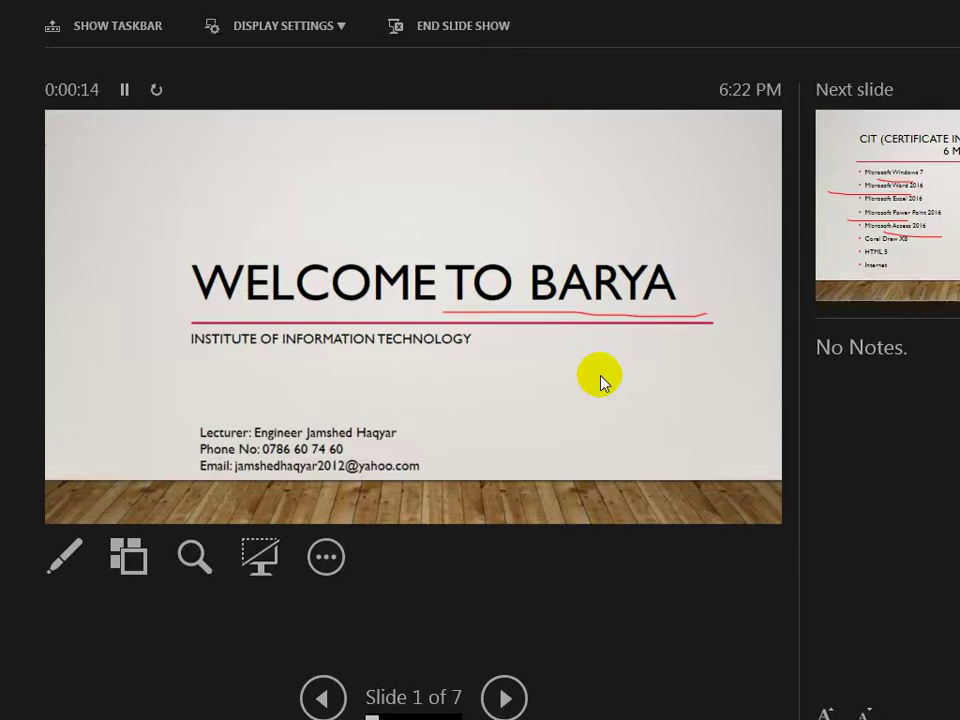
{"action": "left_click_drag", "start_coordinate": [180, 340], "coordinate": [484, 354]}
{"action": "left_click_drag", "start_coordinate": [213, 420], "coordinate": [405, 430]}
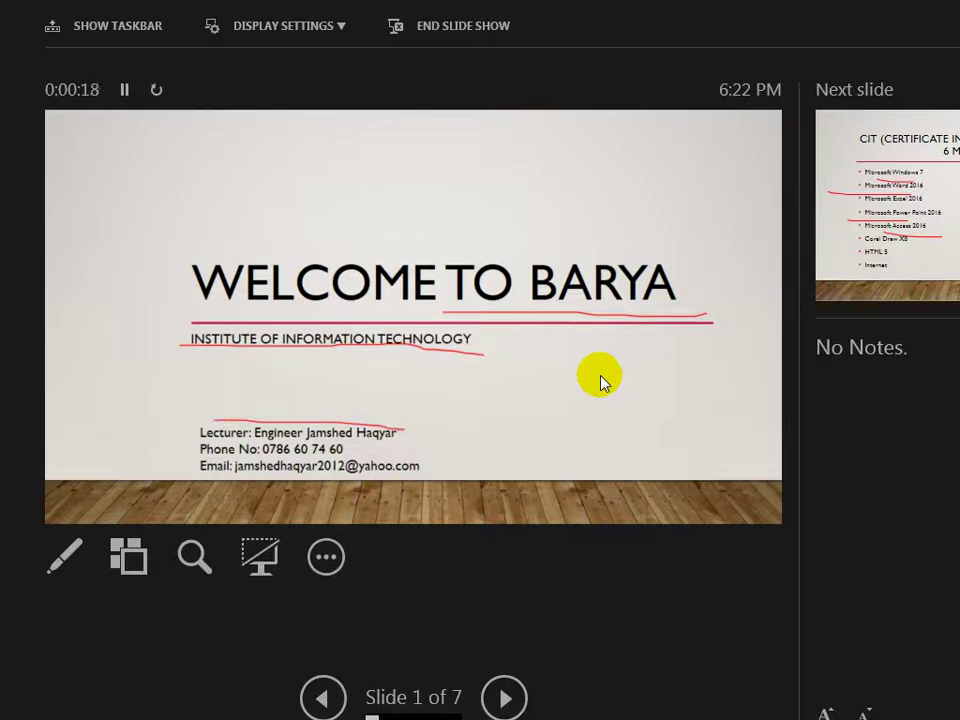
{"action": "key", "text": "Right"}
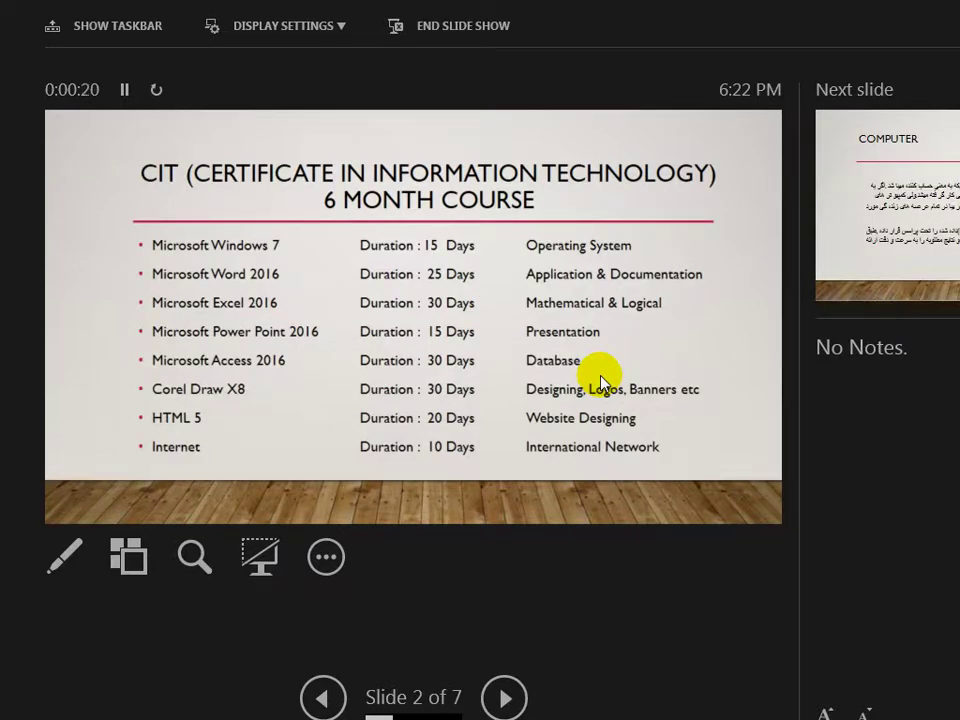
- Drag across the software rows on slide 2, advance to slide 4, and end the show
{"action": "left_click_drag", "start_coordinate": [146, 253], "coordinate": [300, 252]}
{"action": "left_click_drag", "start_coordinate": [66, 278], "coordinate": [280, 282]}
{"action": "left_click_drag", "start_coordinate": [90, 336], "coordinate": [321, 338]}
{"action": "left_click_drag", "start_coordinate": [150, 370], "coordinate": [300, 378]}
{"action": "left_click_drag", "start_coordinate": [210, 378], "coordinate": [320, 382]}
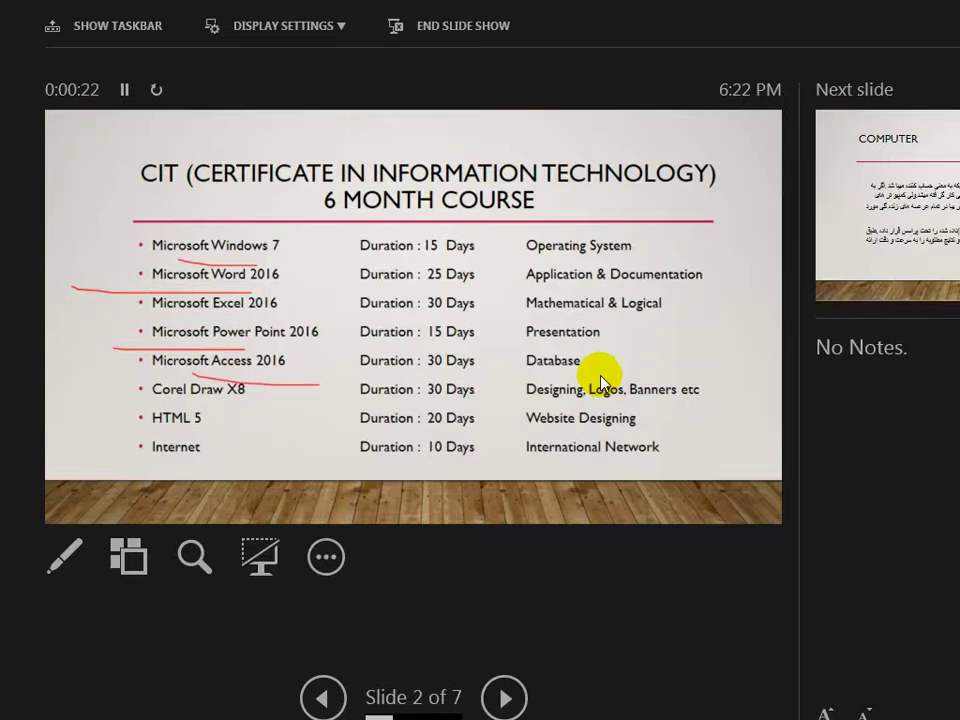
{"action": "key", "text": "Right"}
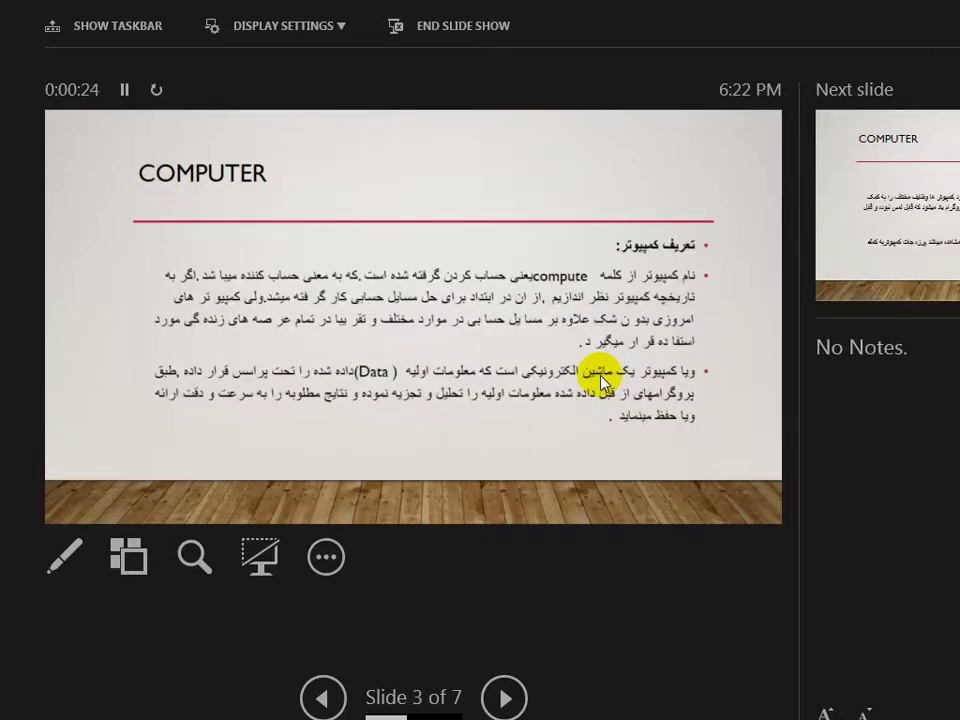
{"action": "key", "text": "Right"}
{"action": "key", "text": "Escape"}
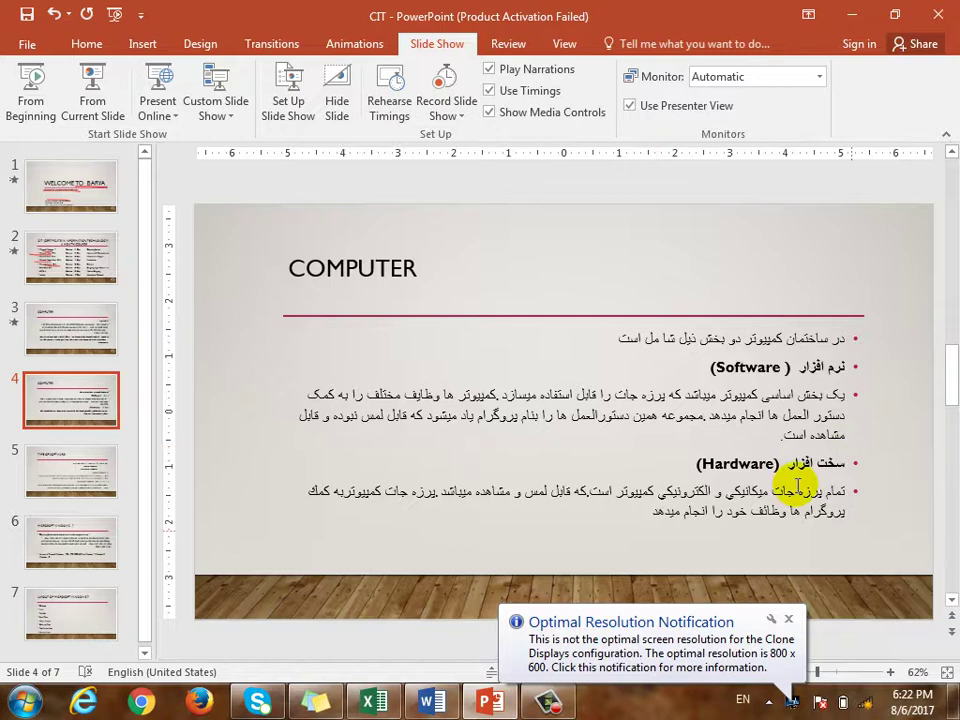
{"action": "left_click", "coordinate": [95, 203]}
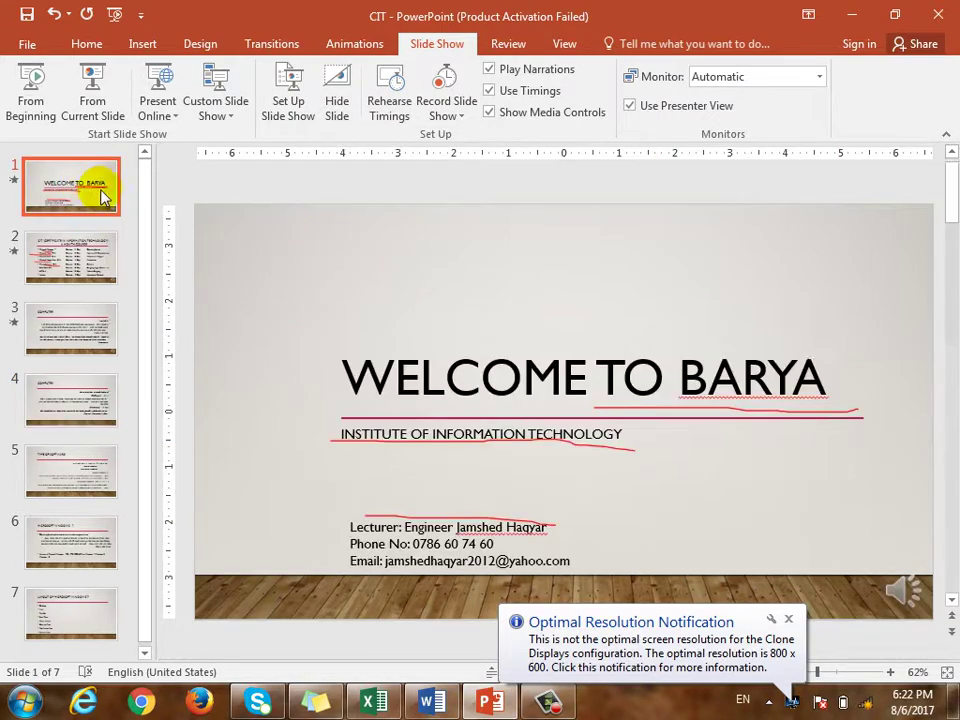
{"action": "left_click", "coordinate": [908, 591]}
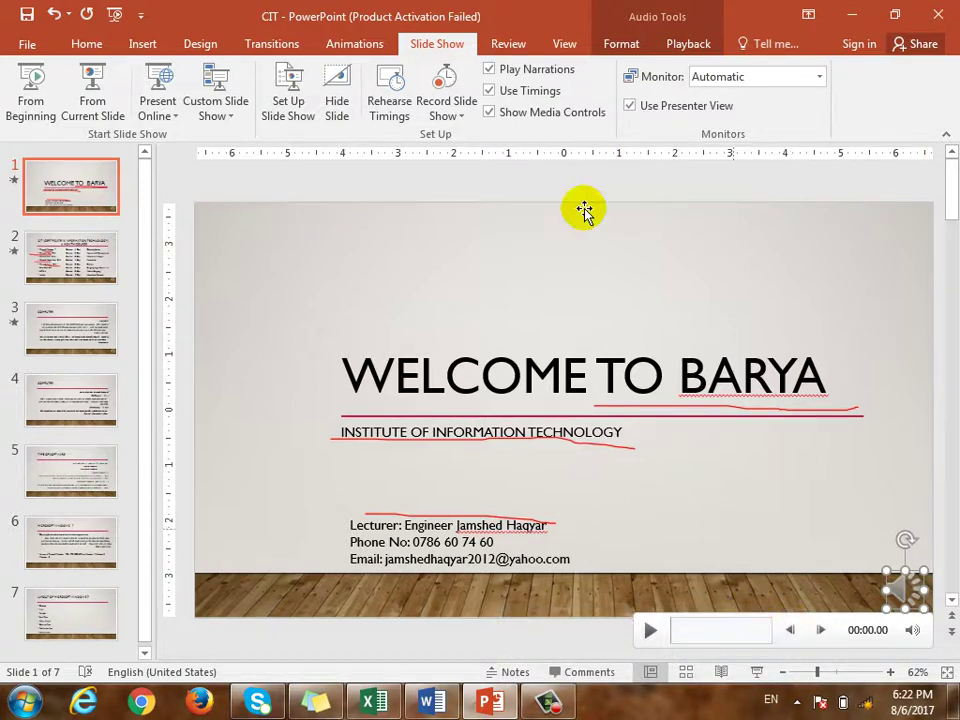
{"action": "left_click", "coordinate": [517, 80]}
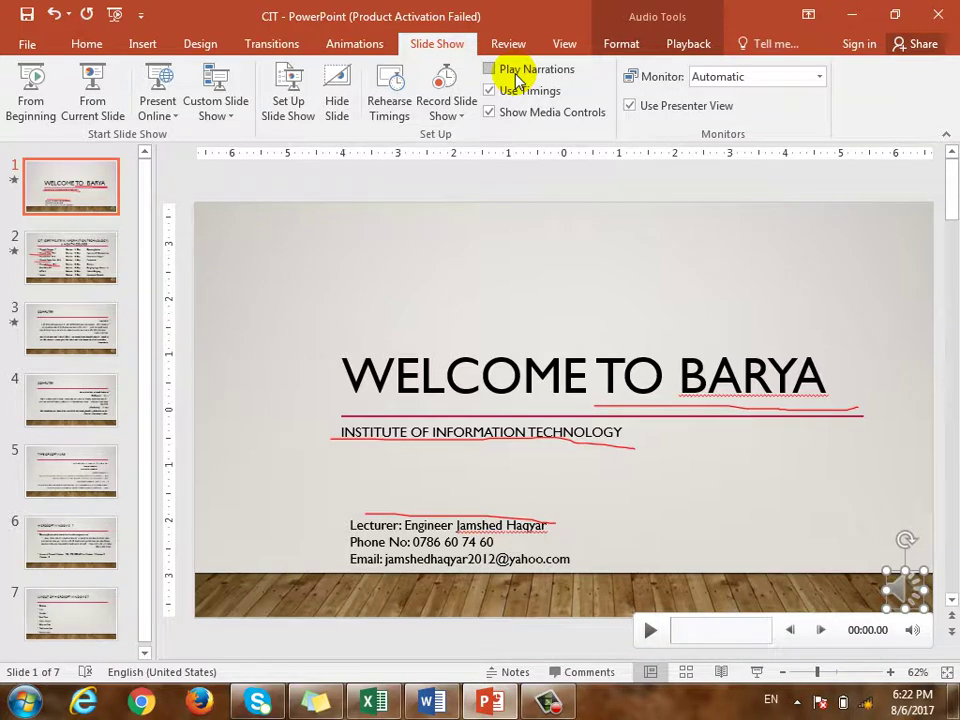
{"action": "left_click", "coordinate": [517, 95]}
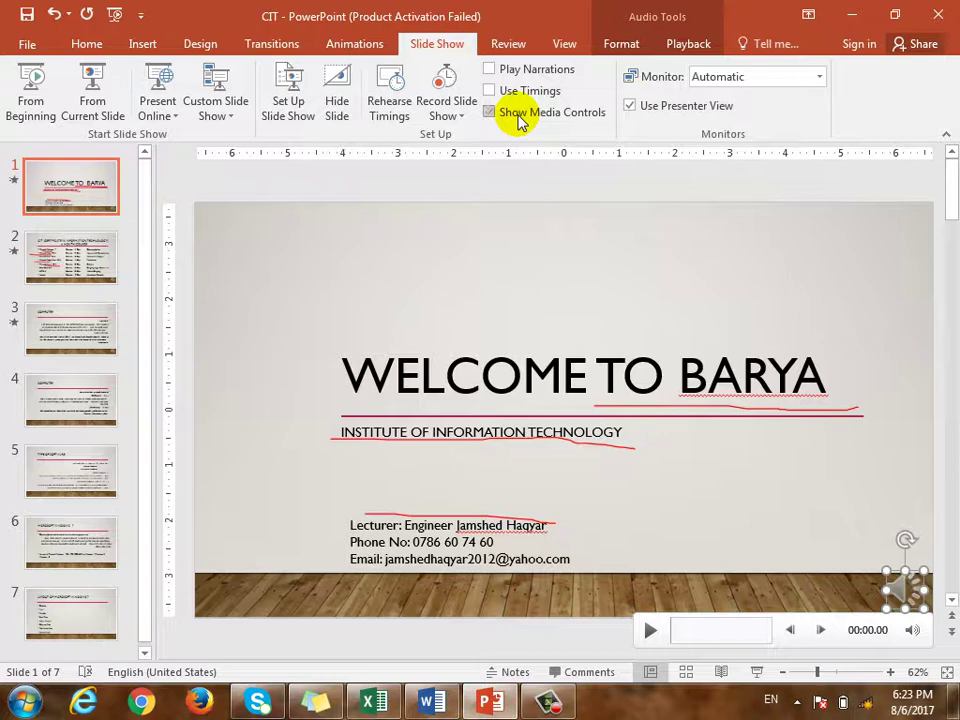
{"action": "left_click", "coordinate": [519, 114]}
{"action": "left_click", "coordinate": [757, 672]}
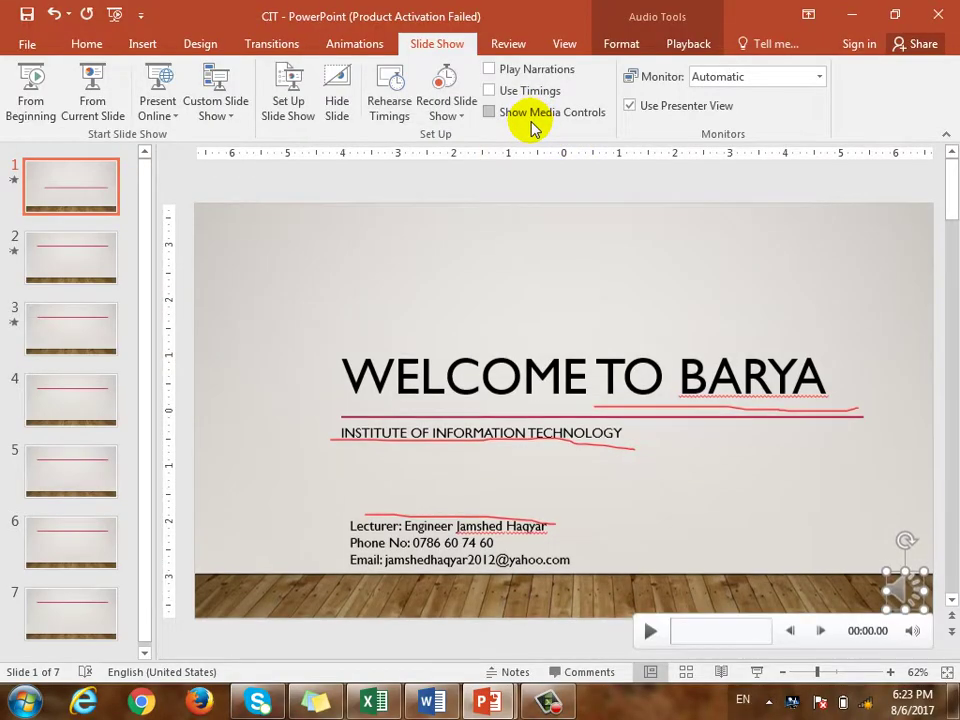
{"action": "left_click", "coordinate": [531, 71]}
{"action": "left_click", "coordinate": [527, 89]}
{"action": "left_click", "coordinate": [536, 114]}
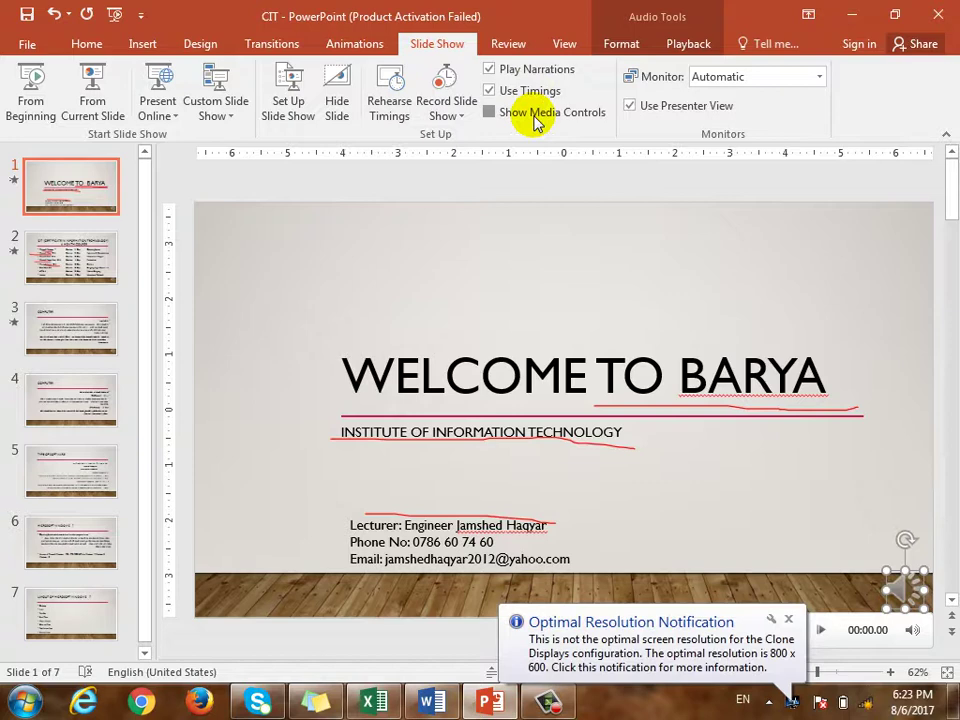
{"action": "right_click", "coordinate": [903, 582]}
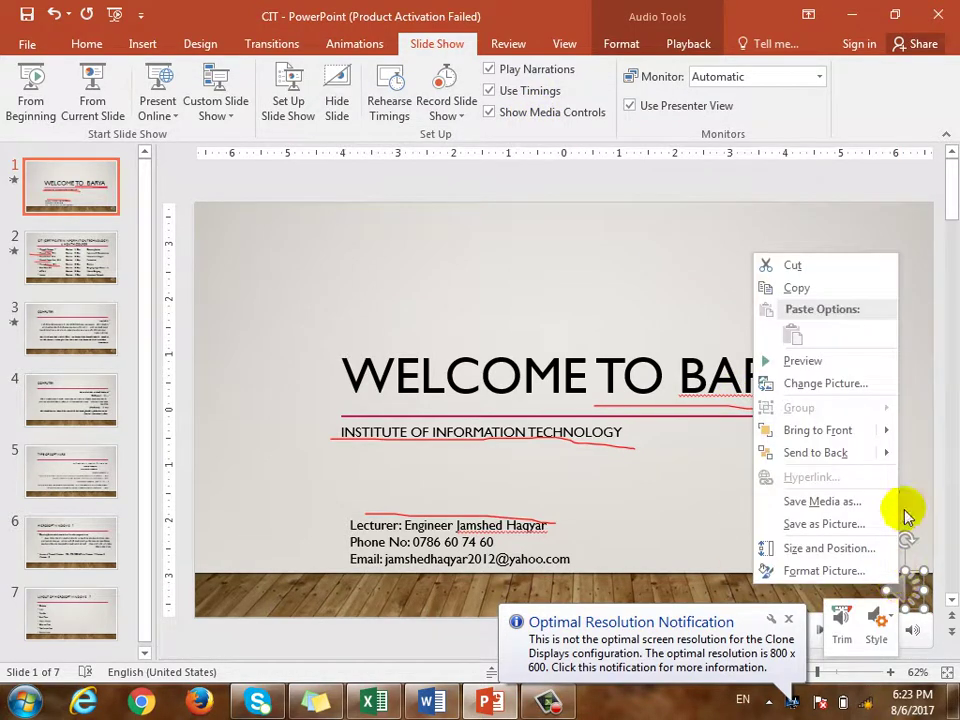
{"action": "key", "text": "Escape"}
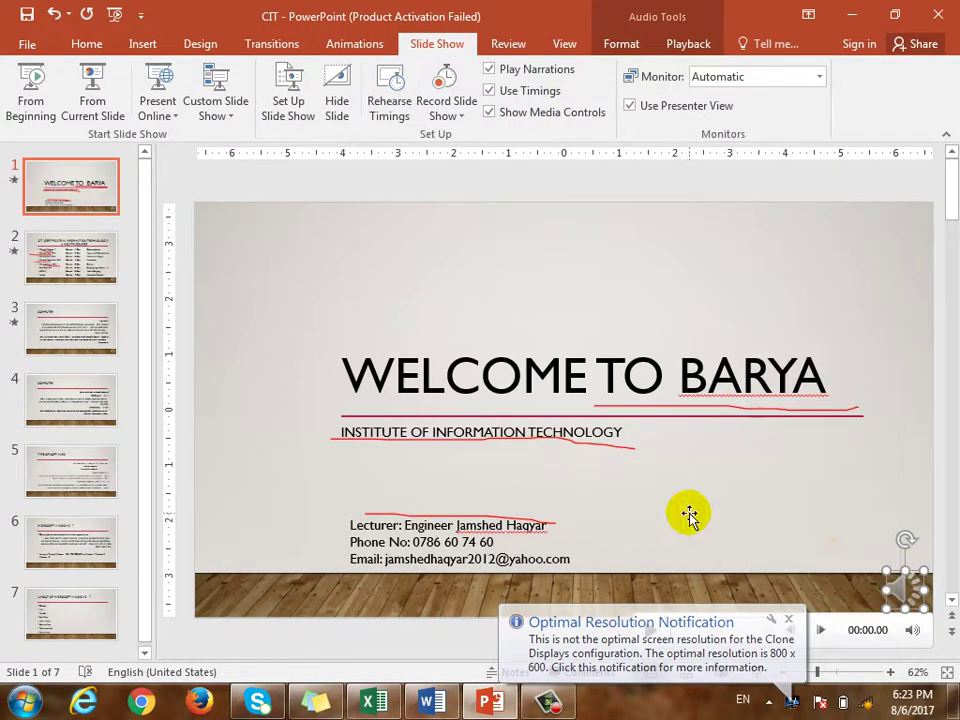
{"action": "left_click", "coordinate": [887, 462]}
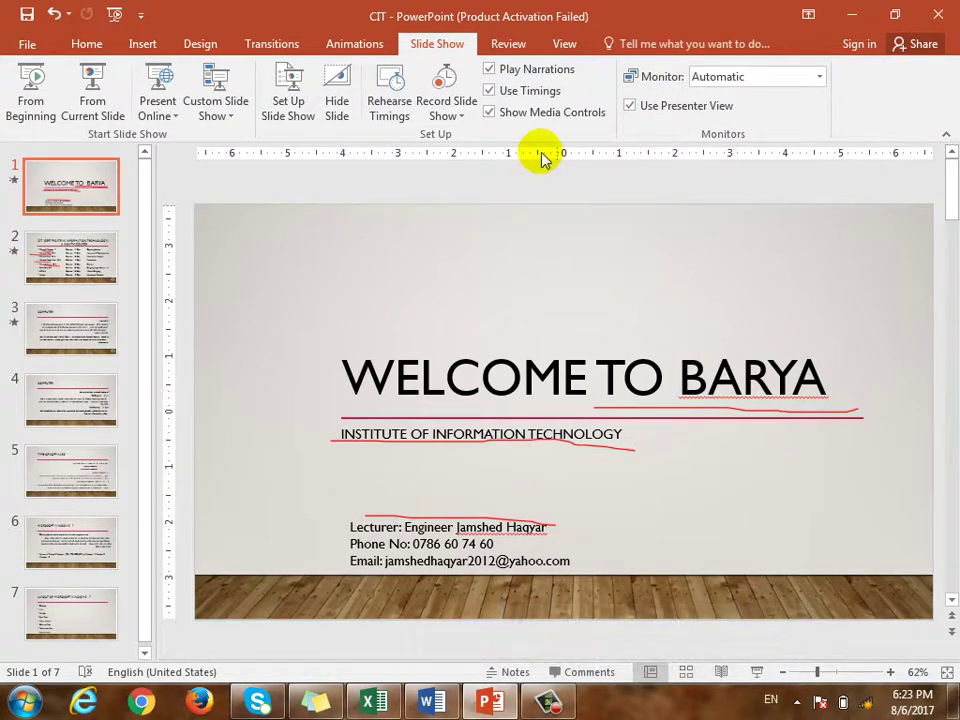
{"action": "left_click", "coordinate": [458, 116]}
- Clear the recordings from all slides, then reopen and close the recording options unchanged
{"action": "mouse_move", "coordinate": [489, 186]}
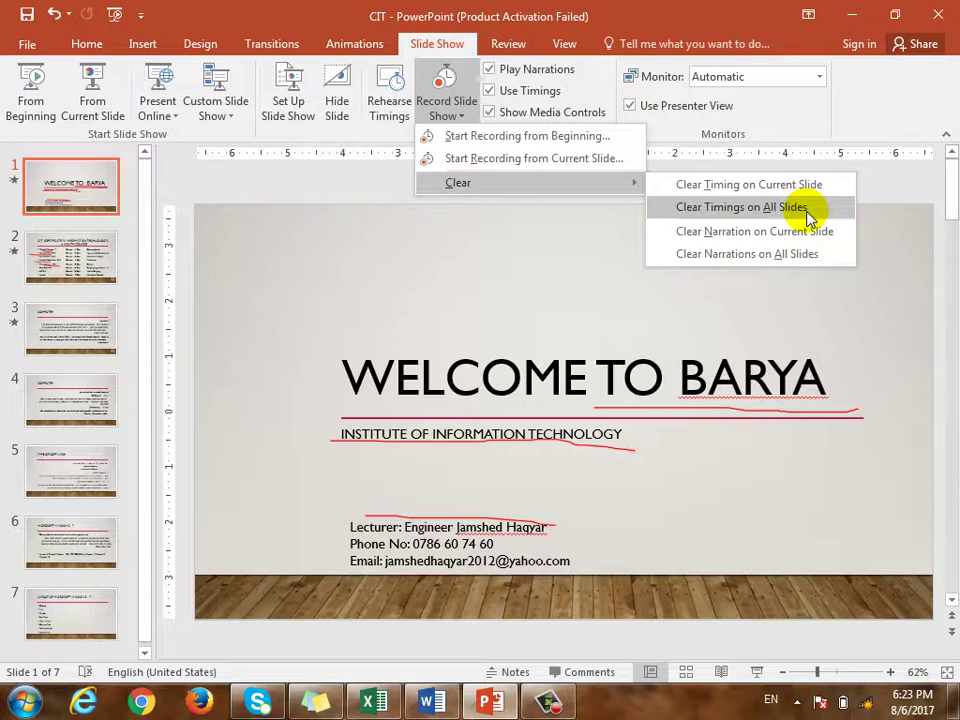
{"action": "left_click", "coordinate": [810, 262]}
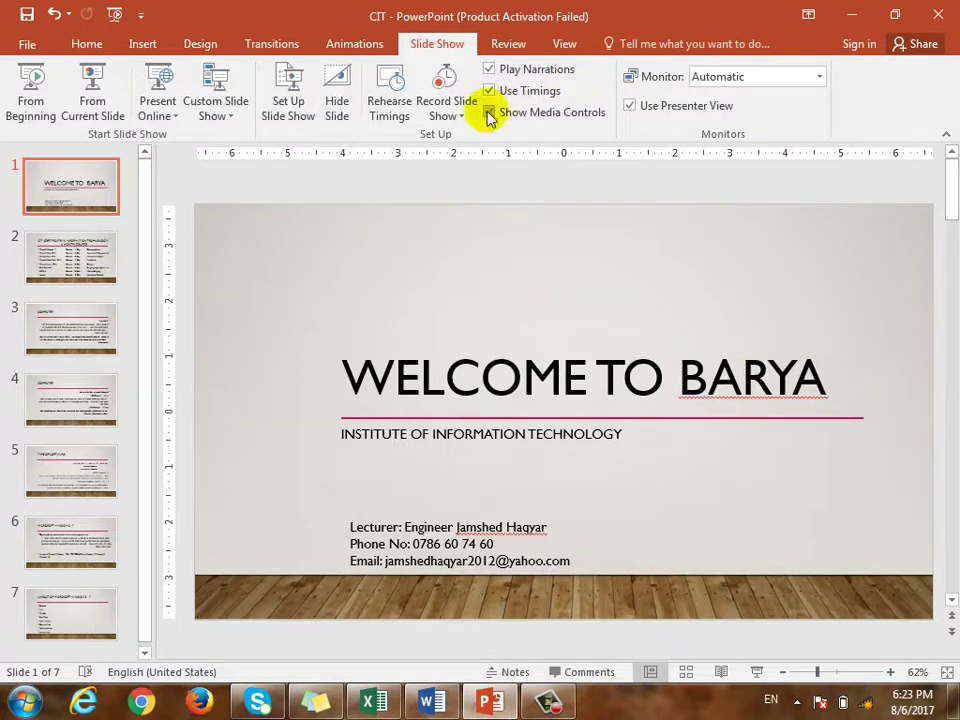
{"action": "left_click", "coordinate": [441, 116]}
{"action": "left_click", "coordinate": [440, 112]}
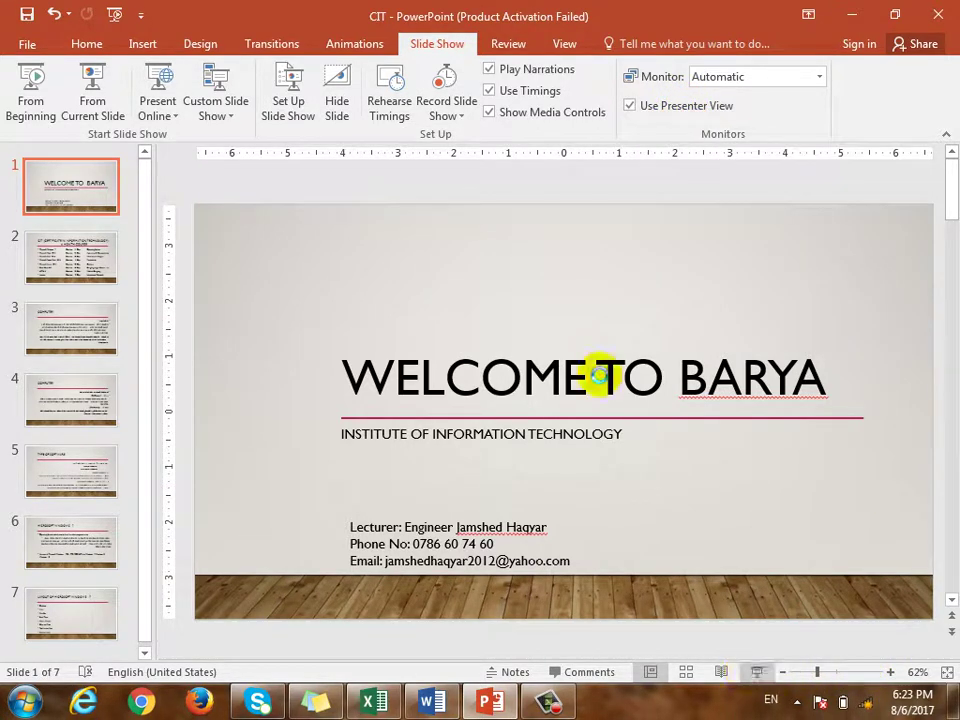
- Start the slide show with F5 and advance through the CIT course slide to COMPUTER
{"action": "key", "text": "F5"}
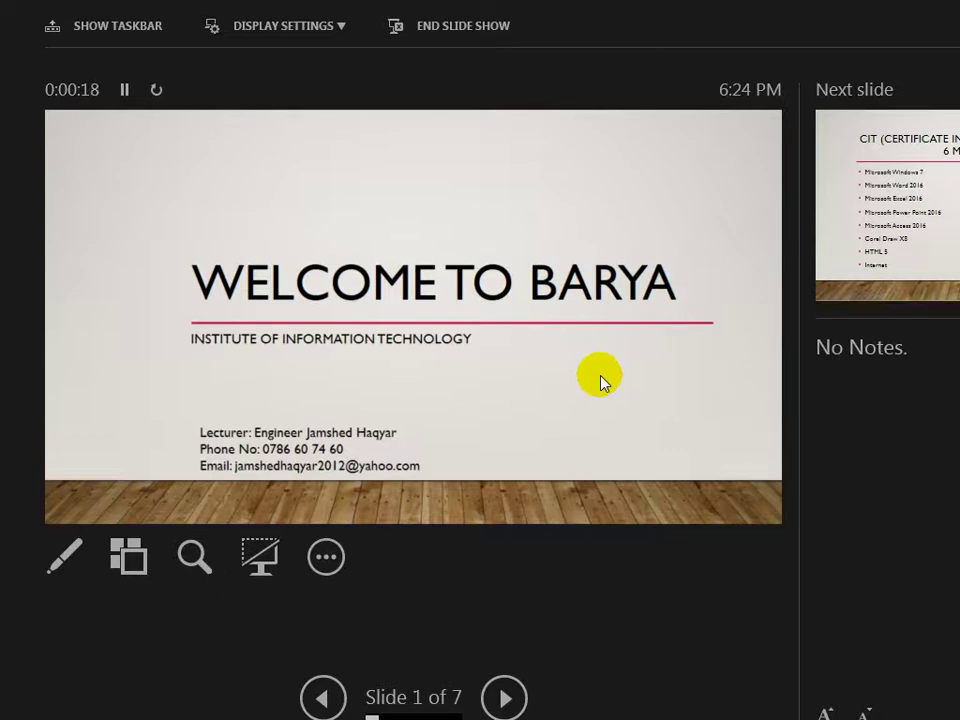
{"action": "left_click", "coordinate": [601, 380]}
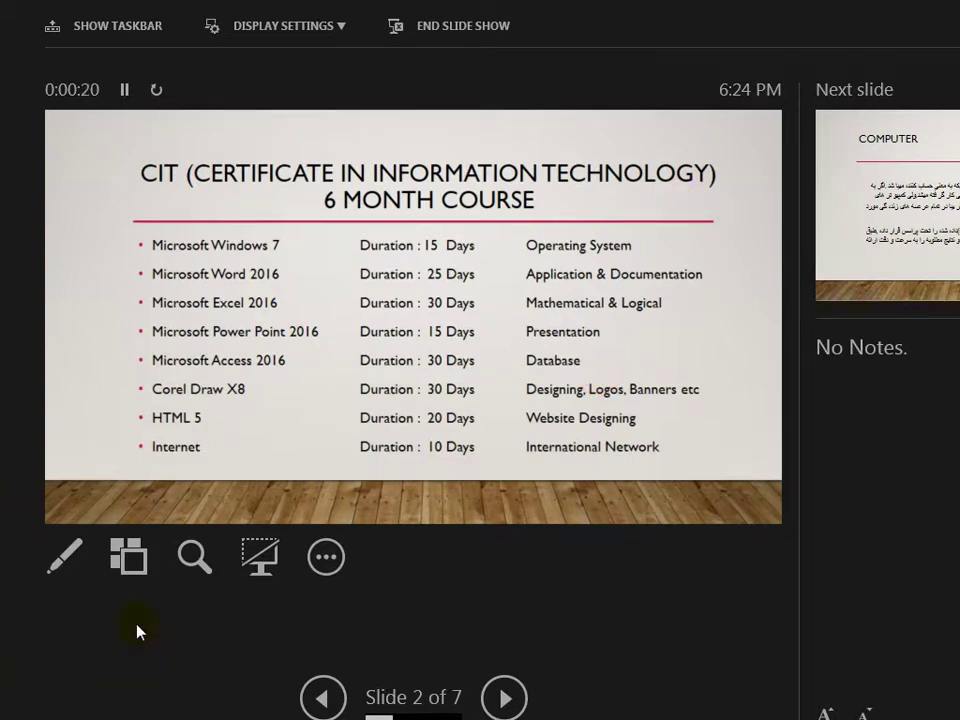
{"action": "key", "text": "Right"}
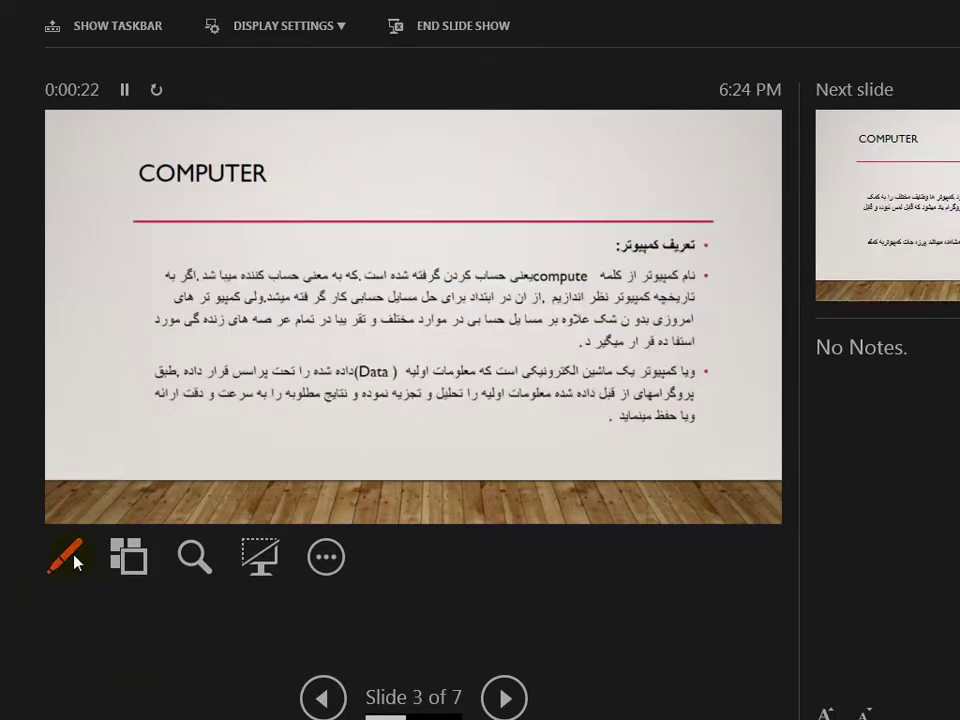
- Point with the laser pointer on slide 4, turn it off, advance, and end the show
{"action": "left_click", "coordinate": [66, 557]}
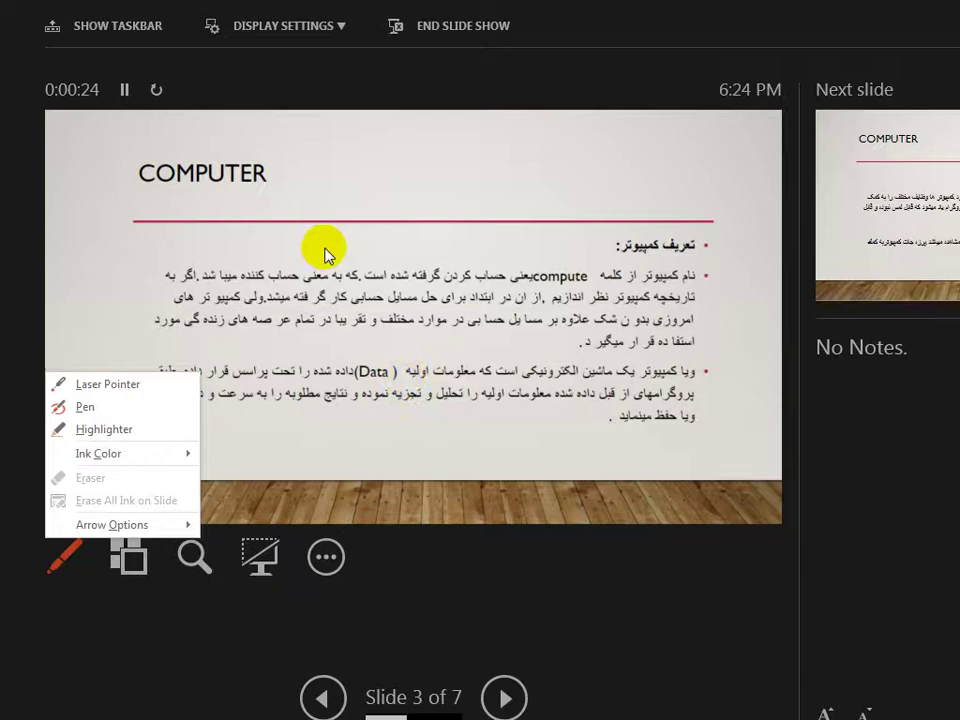
{"action": "left_click", "coordinate": [120, 384]}
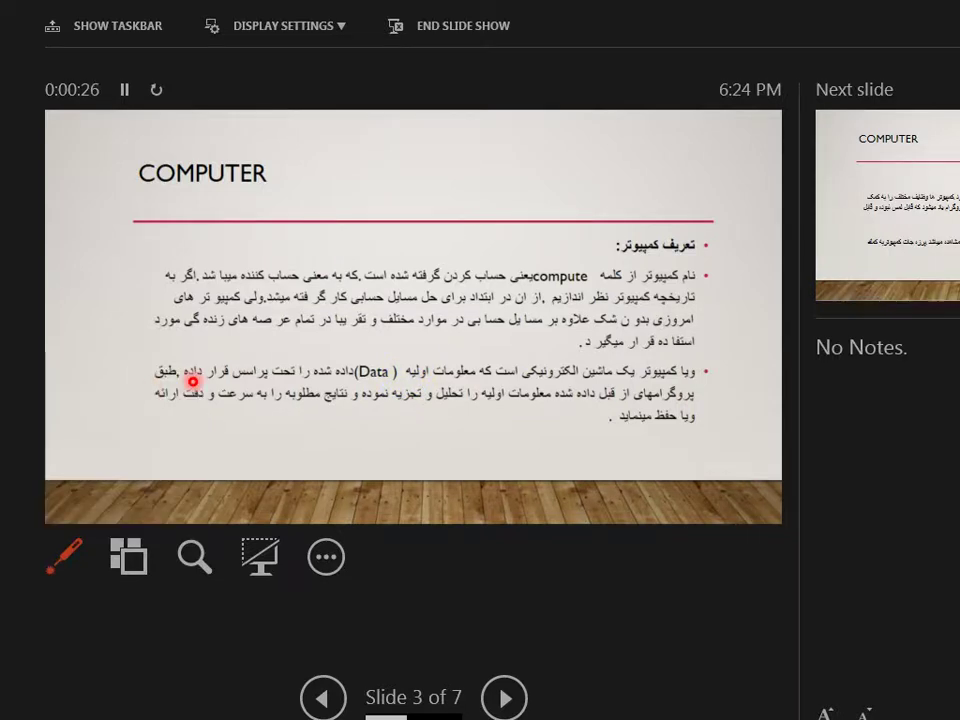
{"action": "key", "text": "Right"}
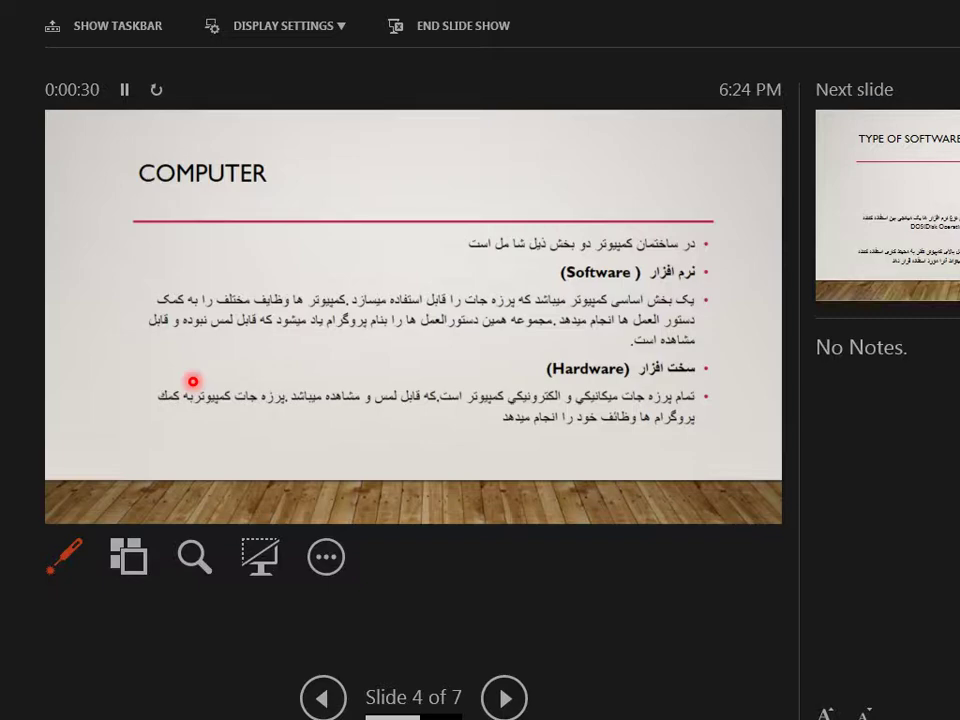
{"action": "key", "text": "ctrl+l"}
{"action": "left_click", "coordinate": [696, 396]}
{"action": "key", "text": "Escape"}
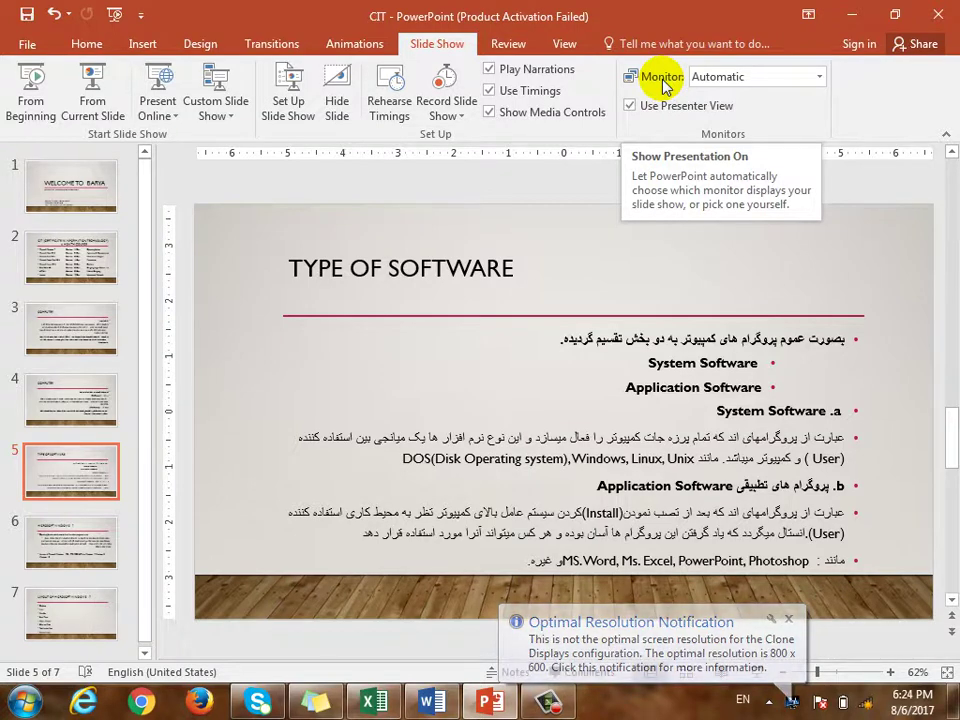
- Turn off Use Presenter View and switch to the Review tab
{"action": "left_click", "coordinate": [659, 114]}
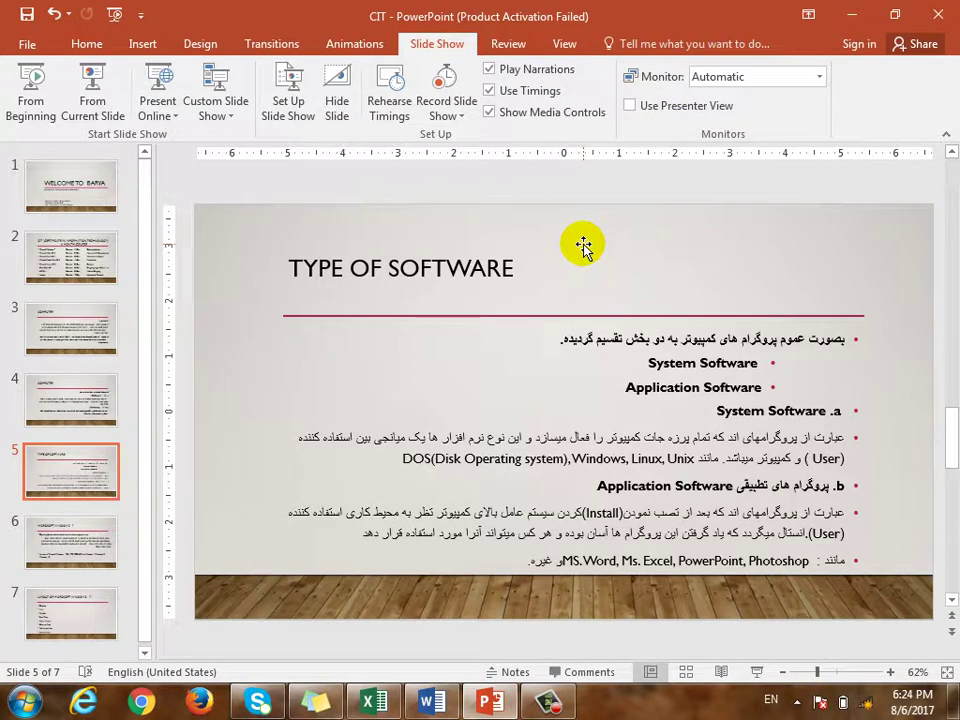
{"action": "left_click", "coordinate": [512, 45]}
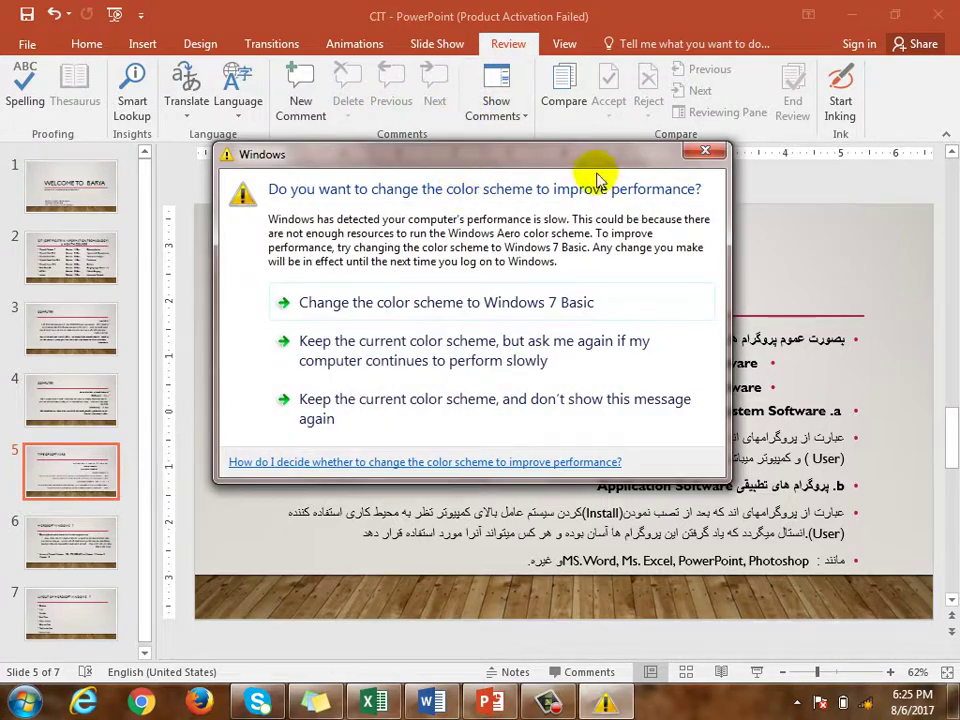
- Close the Windows colour-scheme prompt and open and close the Show Comments dropdown
{"action": "left_click", "coordinate": [705, 153]}
{"action": "left_click", "coordinate": [520, 116]}
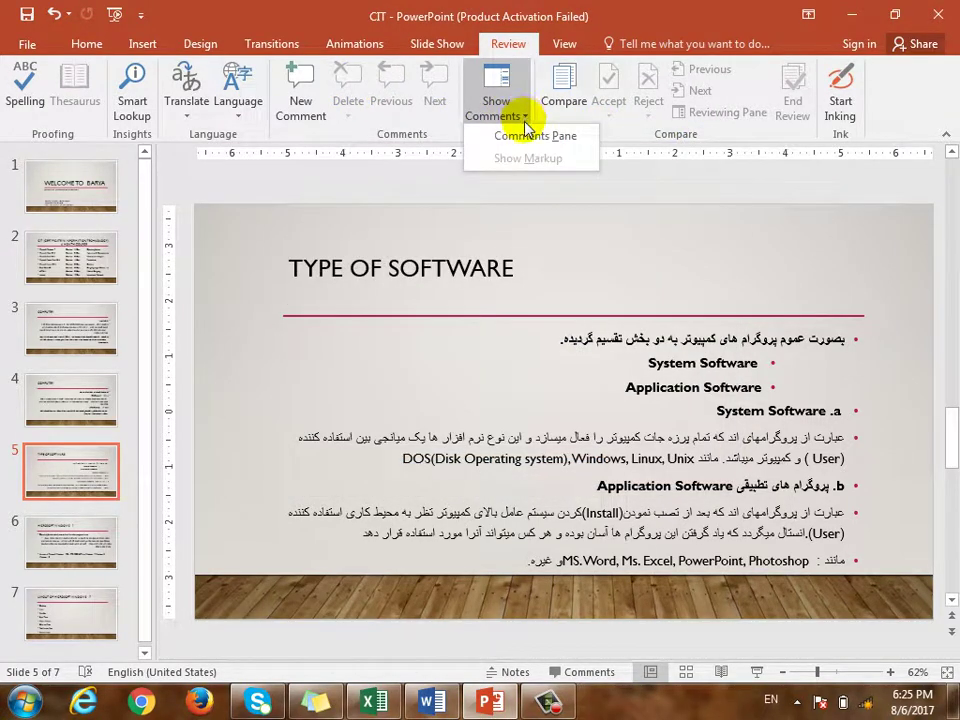
{"action": "left_click", "coordinate": [524, 120]}
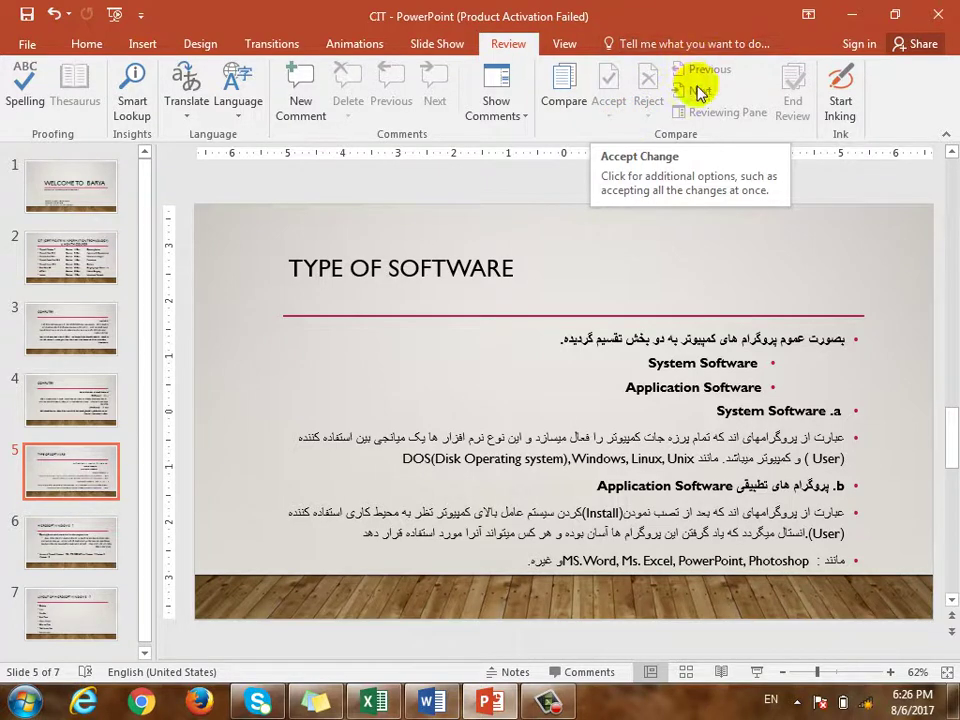
- Ink an underline under TYPE OF SOFTWARE, a V shape and a checkmark on slide 5
{"action": "left_click", "coordinate": [830, 96]}
{"action": "left_click_drag", "start_coordinate": [532, 291], "coordinate": [310, 294]}
{"action": "left_click_drag", "start_coordinate": [379, 355], "coordinate": [497, 340]}
{"action": "mouse_move", "coordinate": [589, 252]}
{"action": "left_mouse_down"}
{"action": "mouse_move", "coordinate": [686, 306]}
{"action": "mouse_move", "coordinate": [741, 256]}
{"action": "left_mouse_up"}
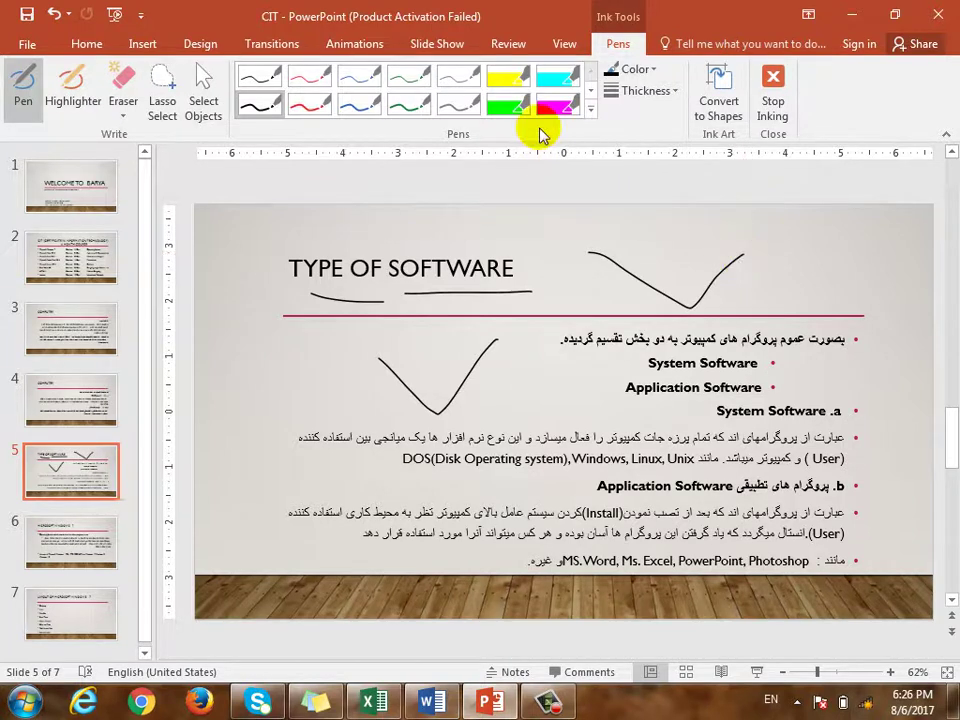
{"action": "left_click", "coordinate": [768, 100]}
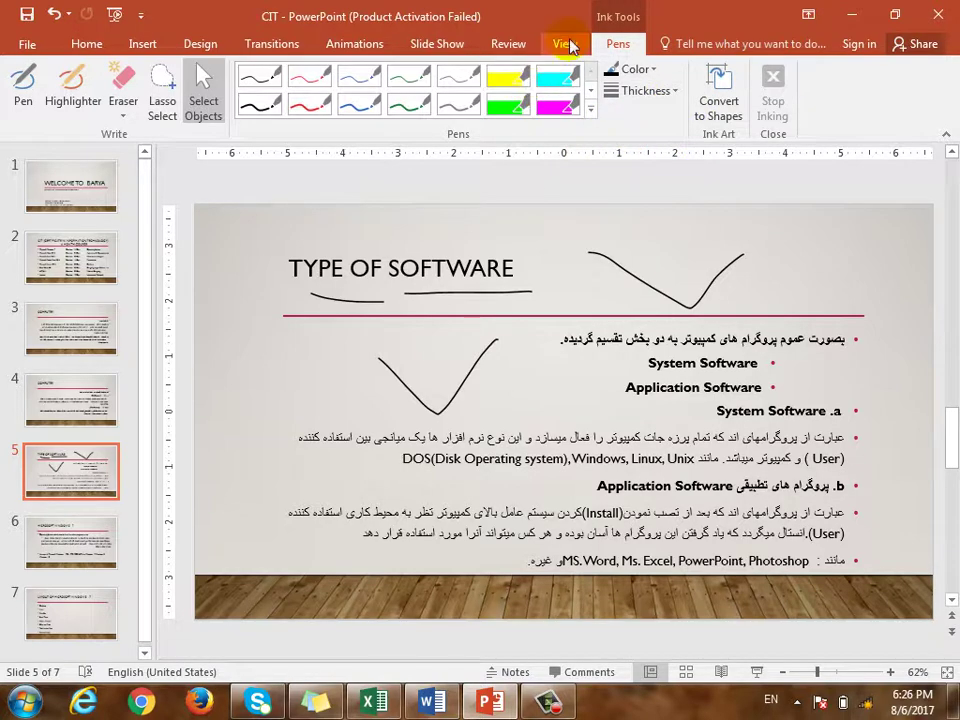
- Return to the Review tab, then switch to Outline view from the View tab
{"action": "left_click", "coordinate": [510, 48]}
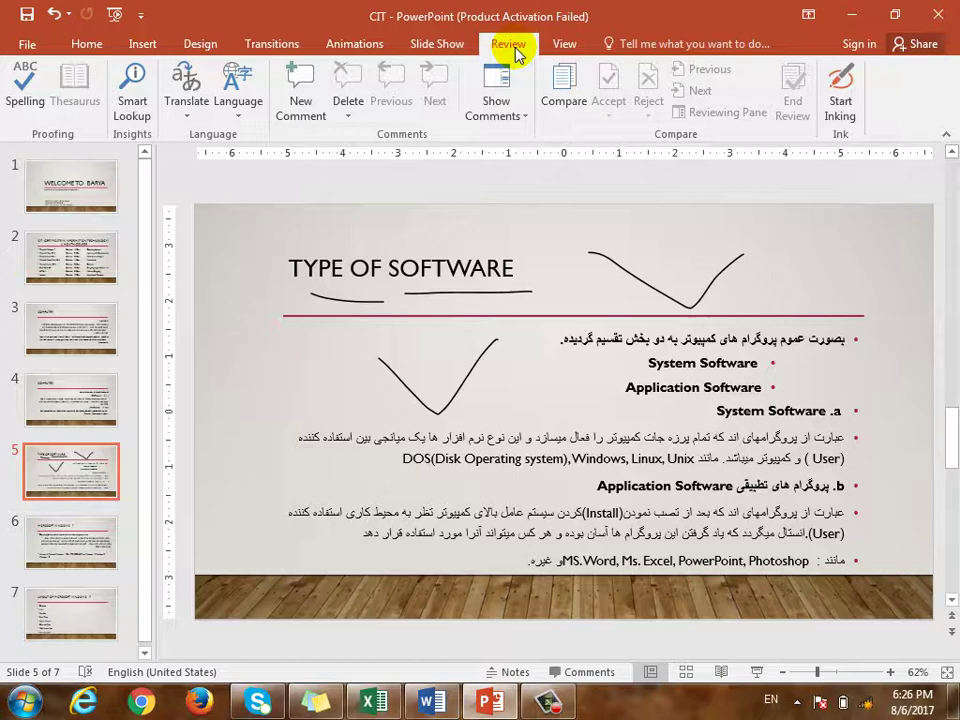
{"action": "left_click", "coordinate": [563, 45]}
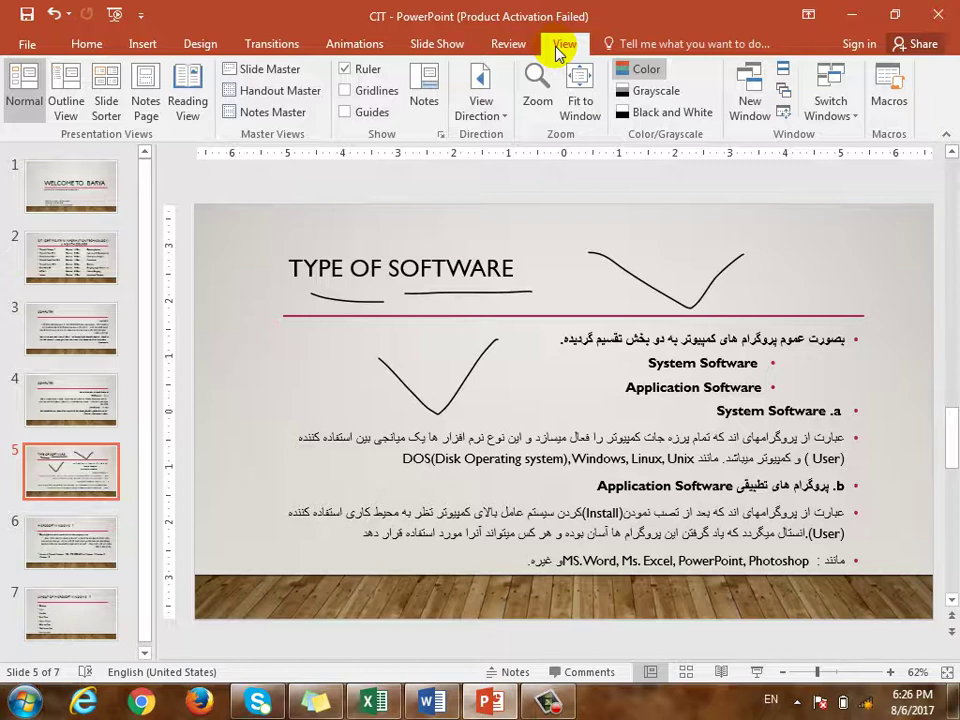
{"action": "left_click", "coordinate": [66, 101]}
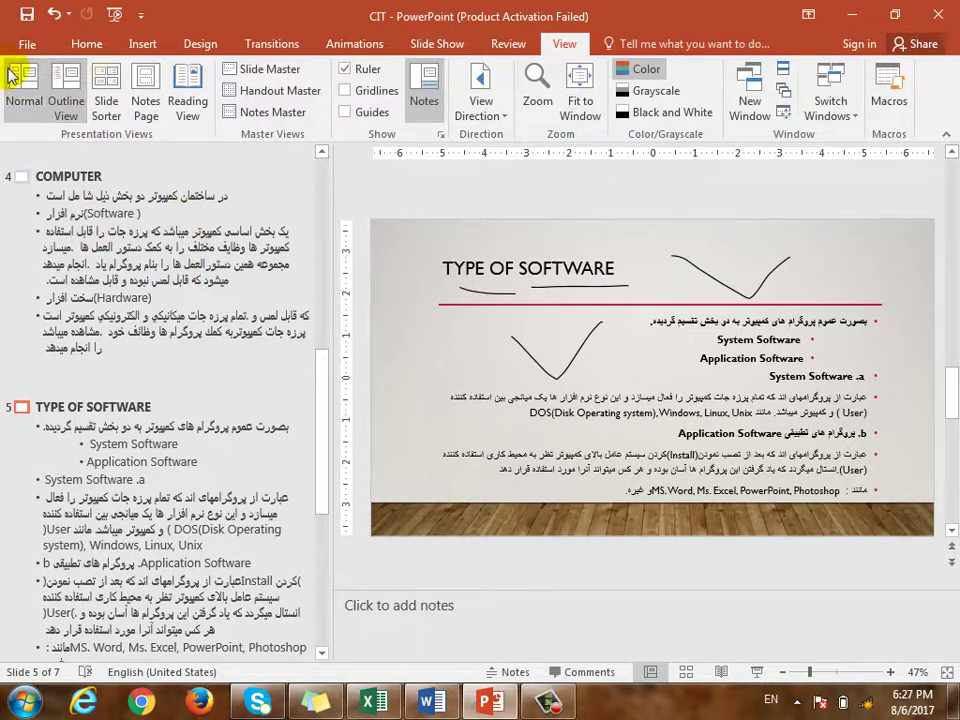
- Review the deck in Slide Sorter view, then view slide 5 as a notes page
{"action": "left_click", "coordinate": [104, 92]}
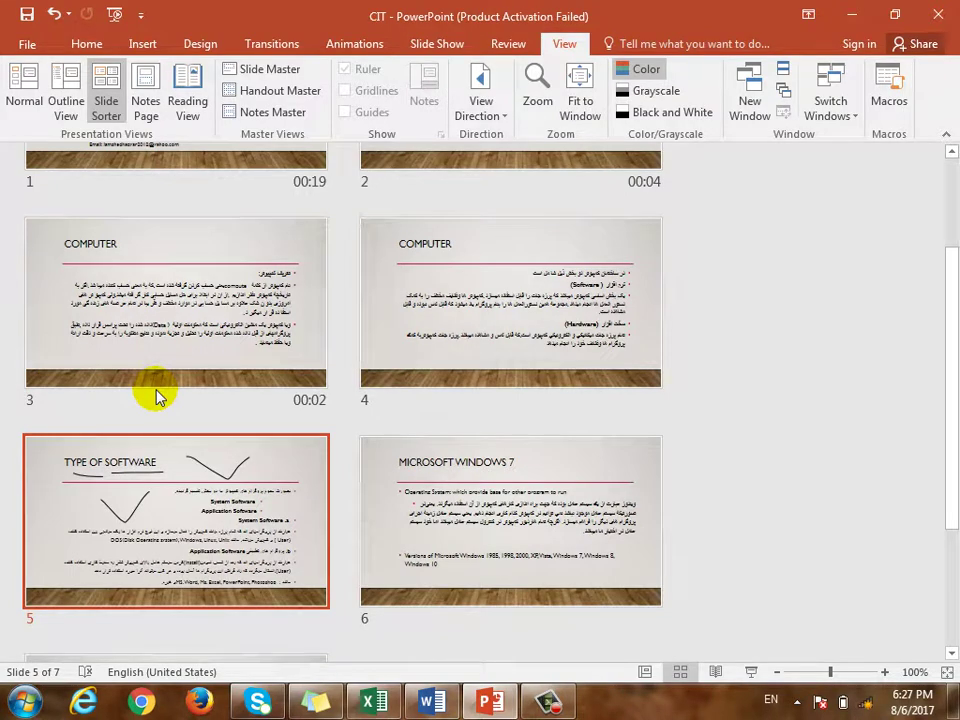
{"action": "scroll", "coordinate": [150, 356], "scroll_direction": "down", "scroll_amount": 3}
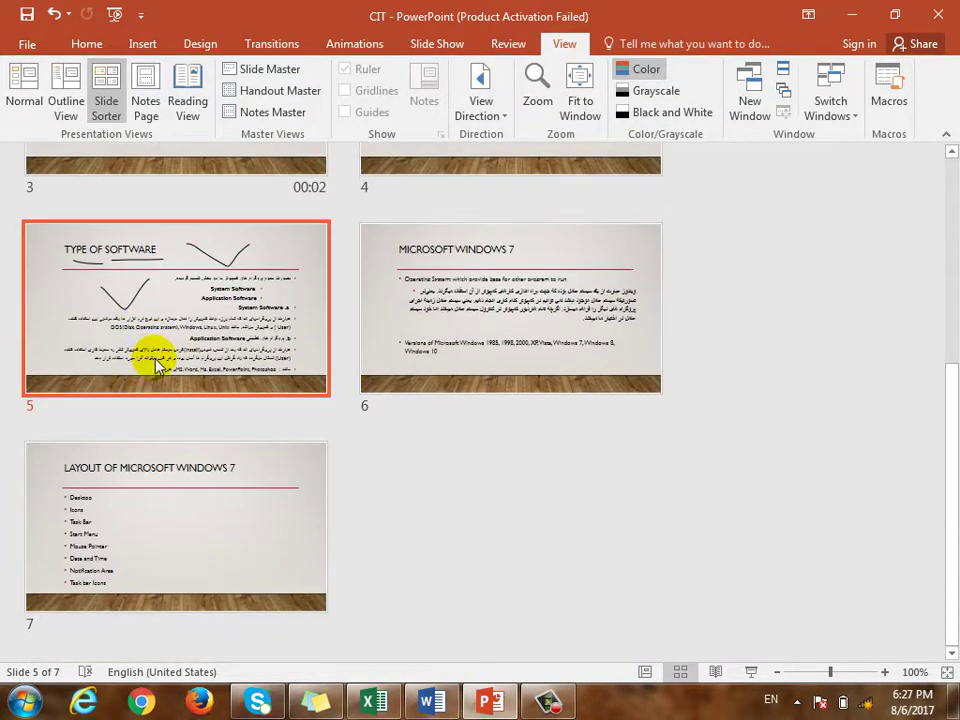
{"action": "scroll", "coordinate": [155, 362], "scroll_direction": "up", "scroll_amount": 5}
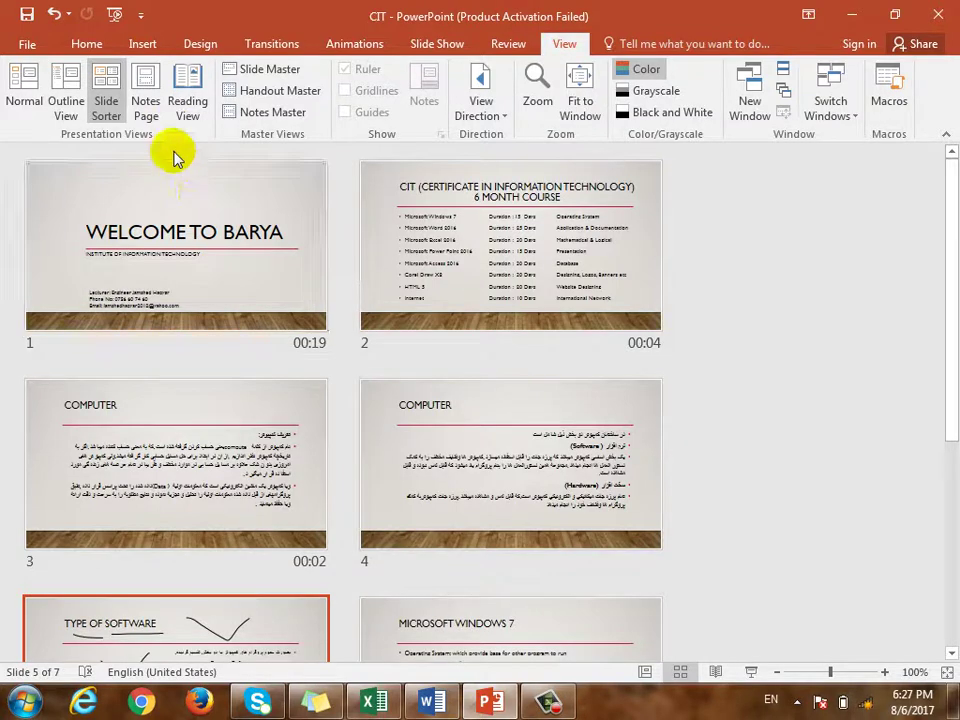
{"action": "left_click", "coordinate": [148, 92]}
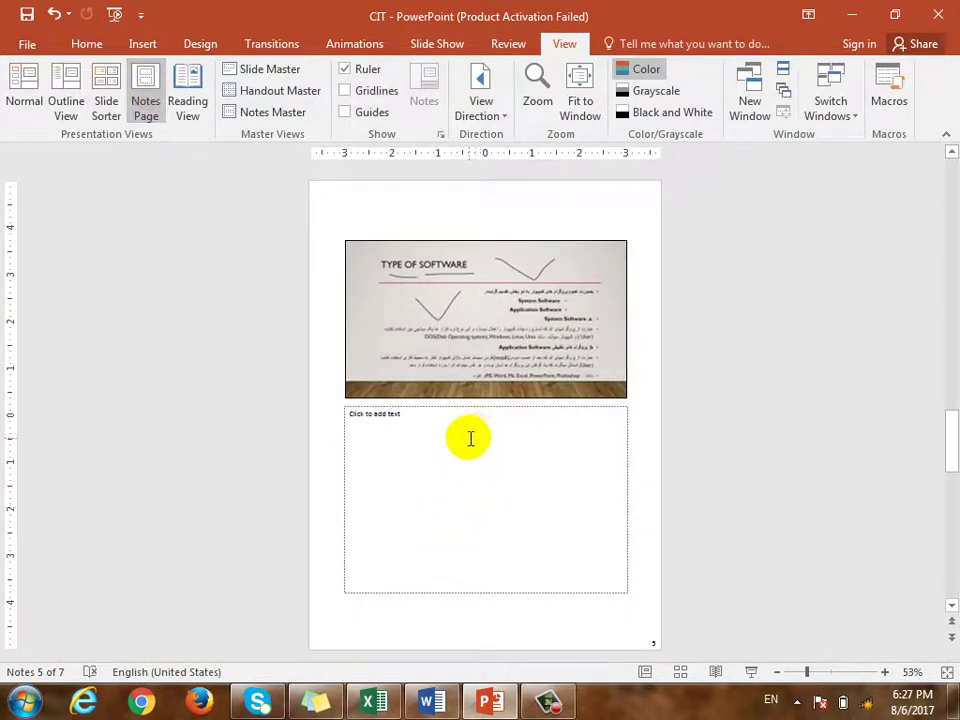
- Return to Normal view on the WELCOME TO BARYA slide, dismiss the colour-scheme prompt, and show notes
{"action": "left_click", "coordinate": [30, 98]}
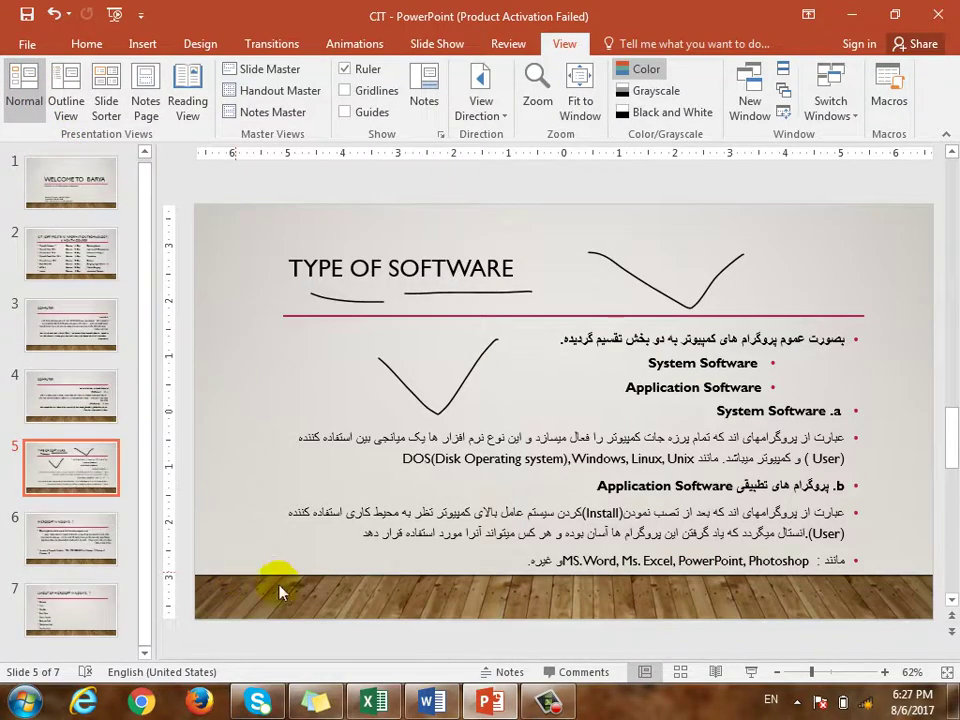
{"action": "left_click", "coordinate": [86, 190]}
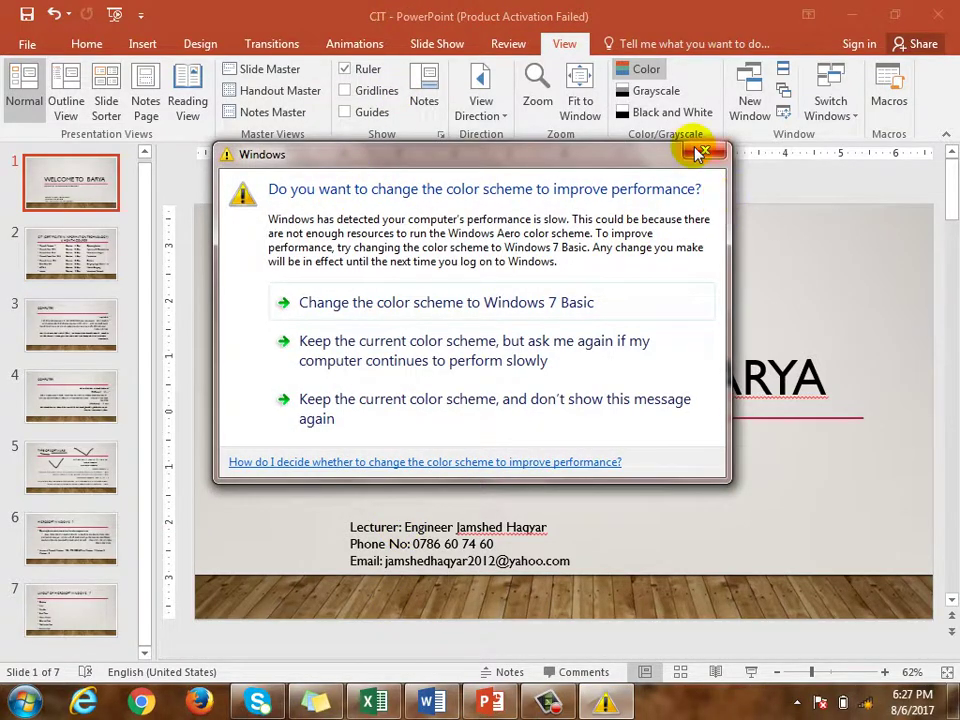
{"action": "left_click", "coordinate": [703, 152]}
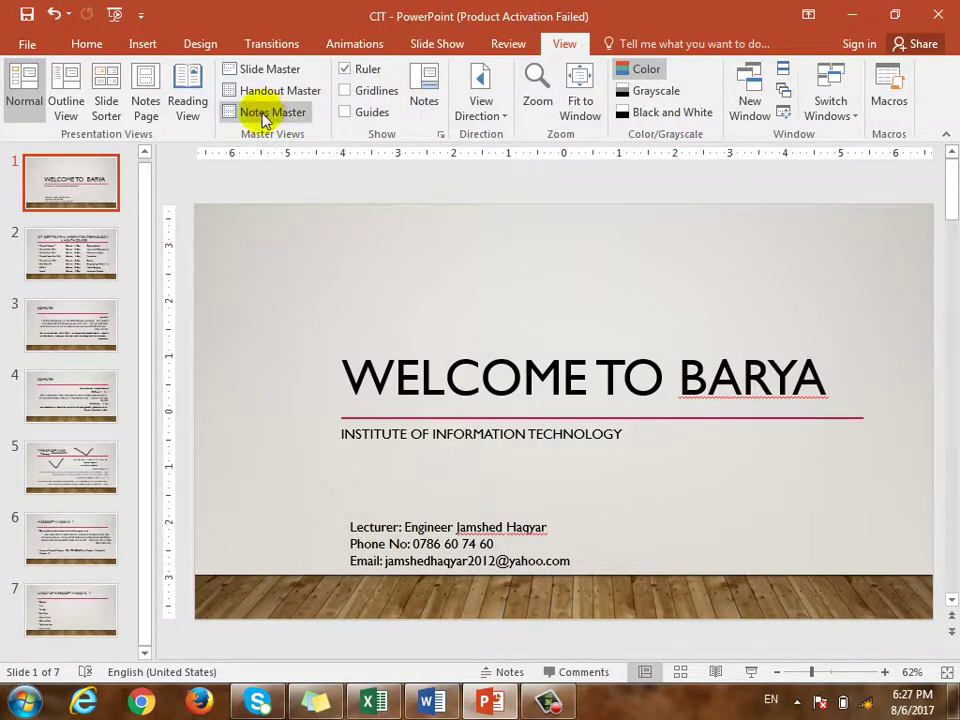
{"action": "left_click", "coordinate": [508, 672]}
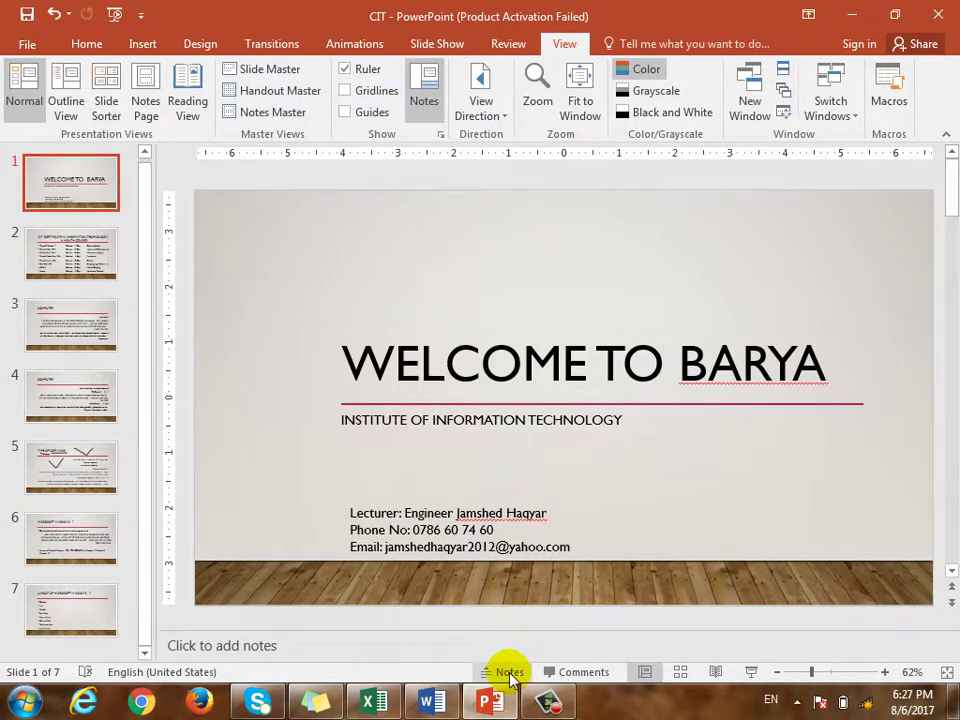
- Add speaker notes 'Address:' and 'Phone:' on separate lines to the title slide
{"action": "left_click", "coordinate": [300, 644]}
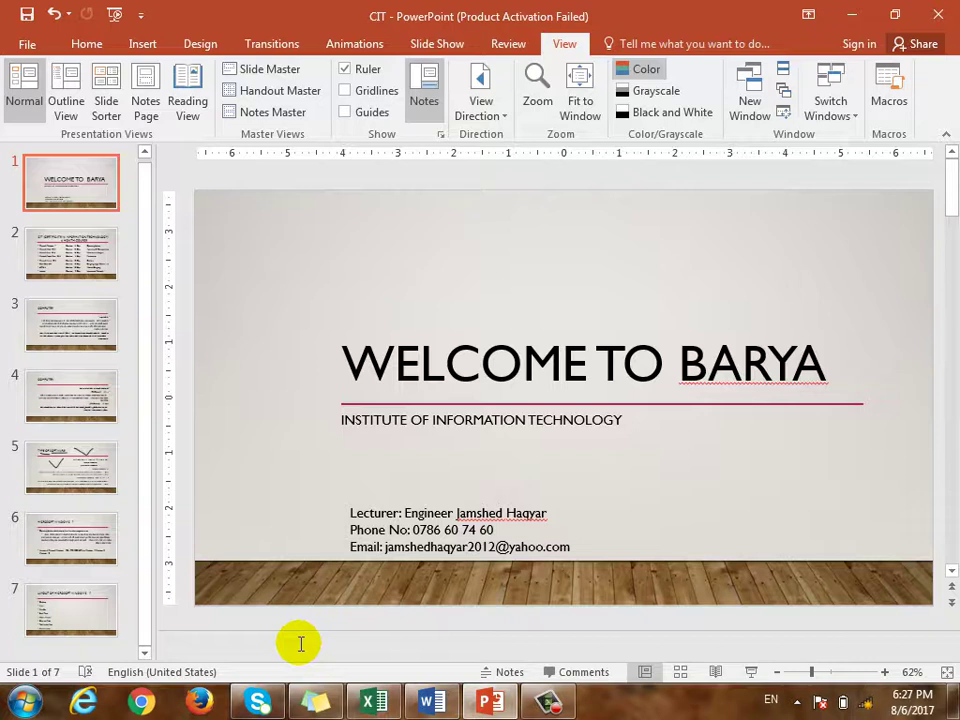
{"action": "type", "text": "Address:"}
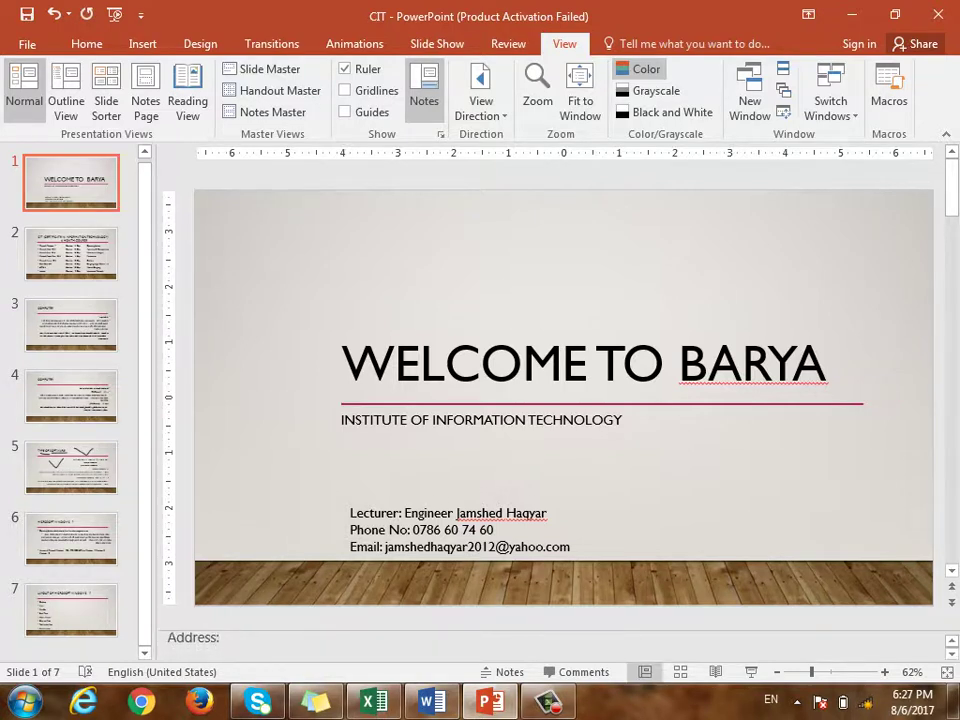
{"action": "key", "text": "Return"}
{"action": "type", "text": "Phone:"}
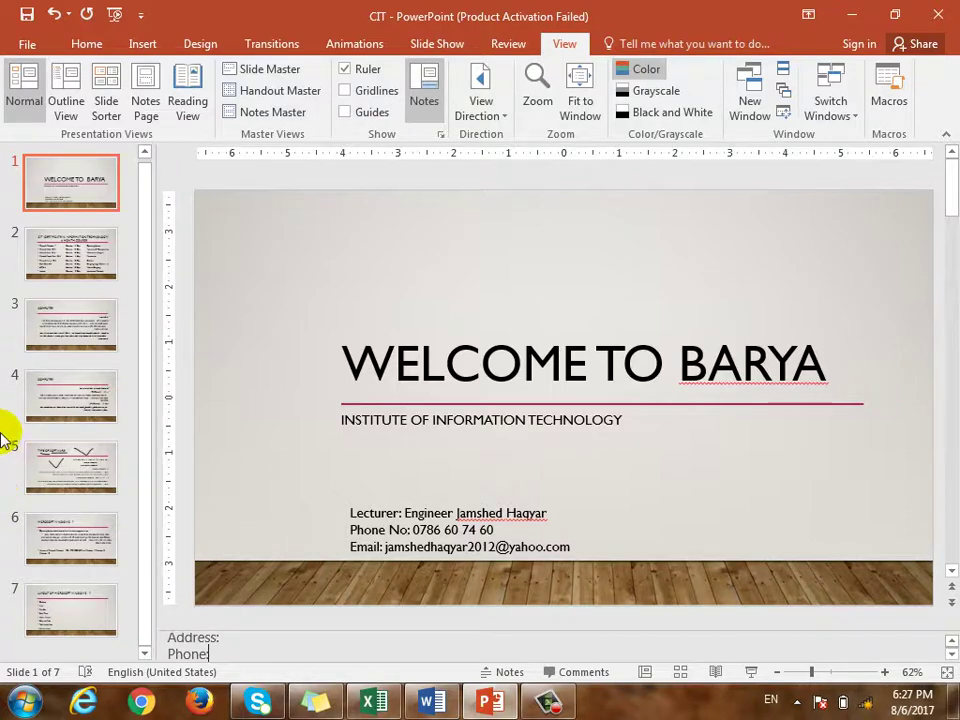
- Add speaker notes 'Fee' and 'Duration' on separate lines to the CIT course slide
{"action": "left_click", "coordinate": [75, 268]}
{"action": "left_click", "coordinate": [301, 644]}
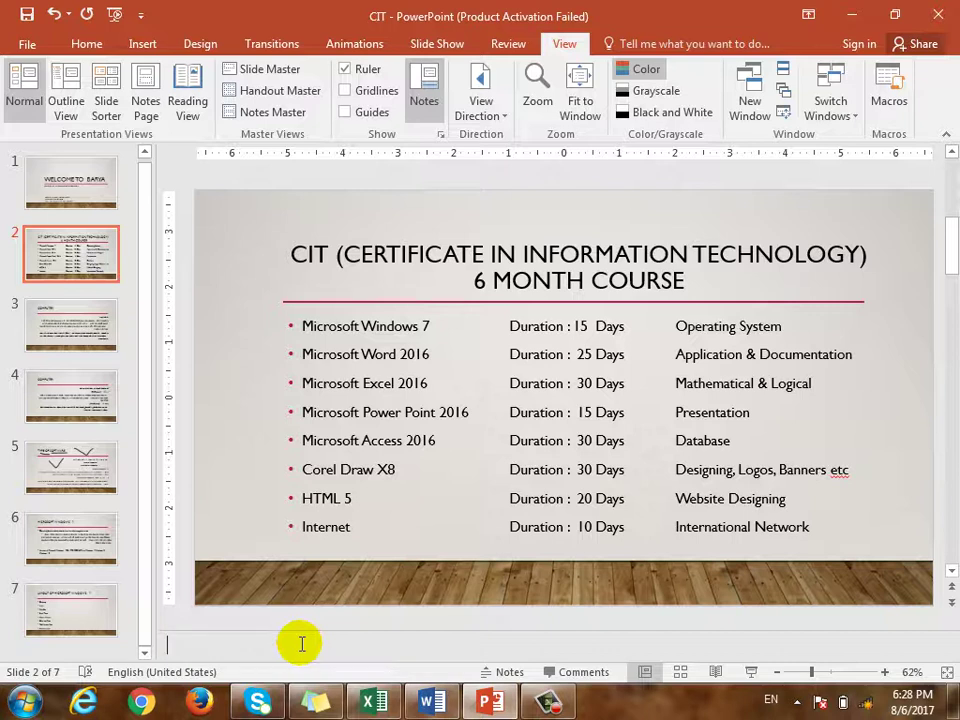
{"action": "type", "text": "Fee"}
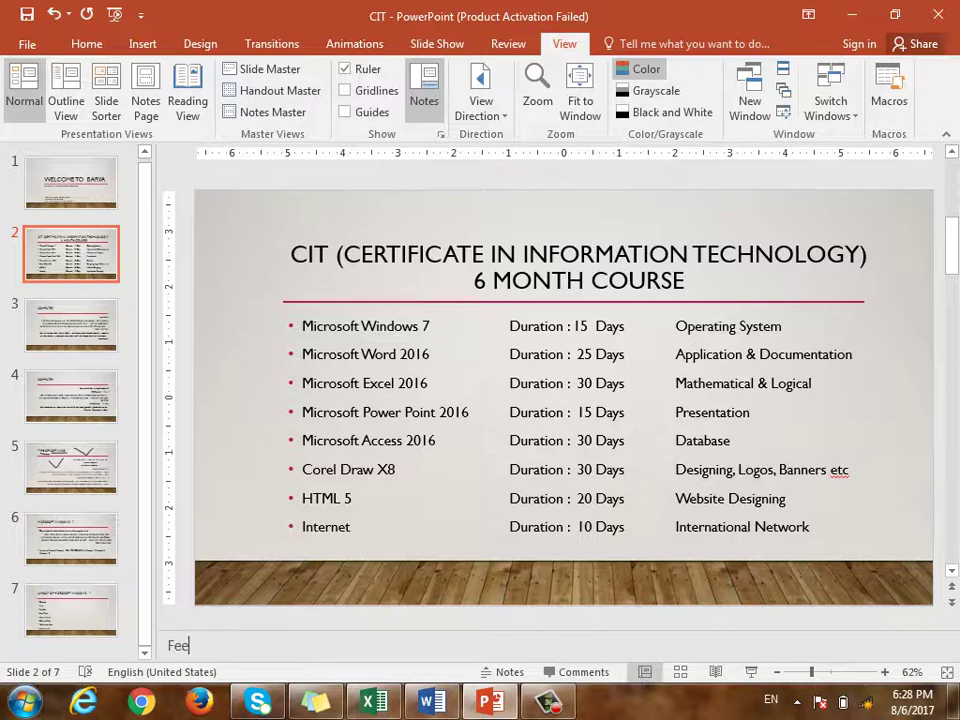
{"action": "key", "text": "Return"}
{"action": "type", "text": "Dur"}
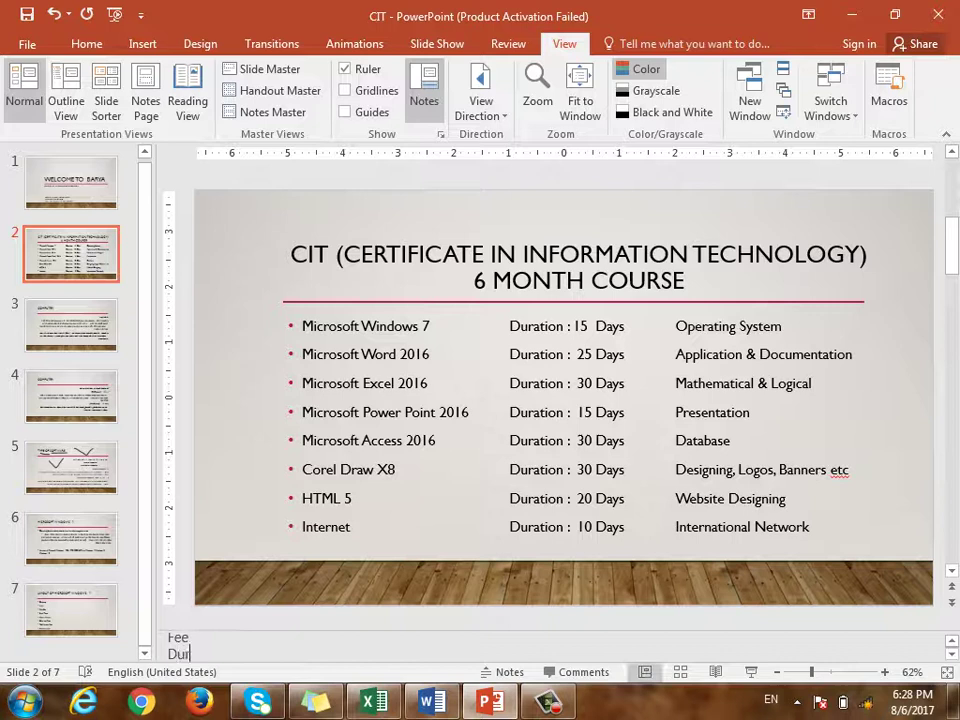
{"action": "type", "text": "ation"}
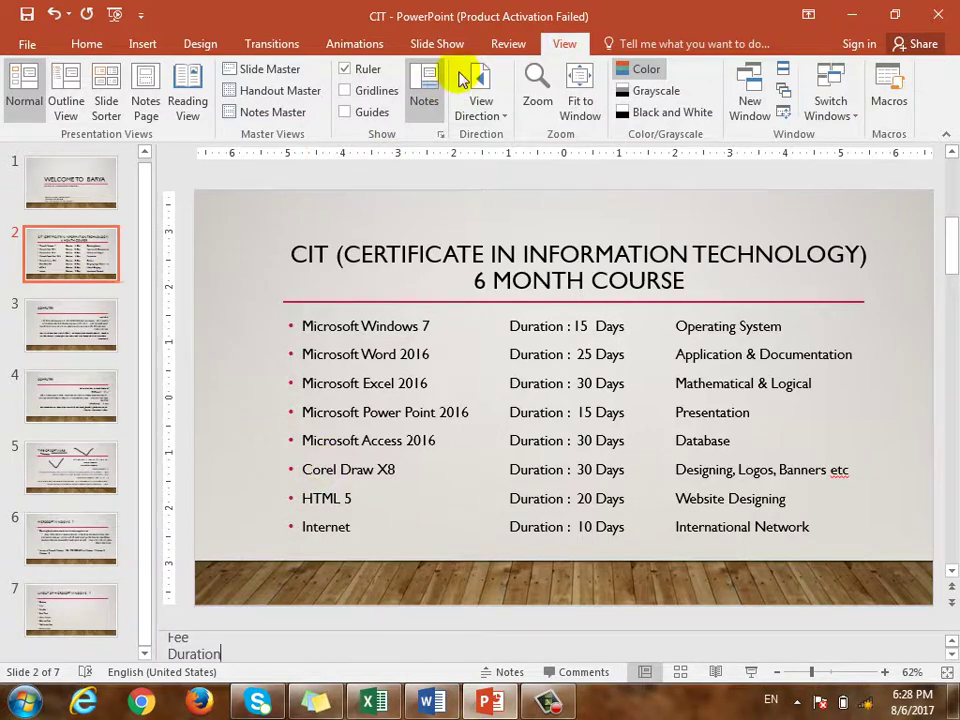
- Look through the Review and Slide Show ribbon tabs, then return to the View tab
{"action": "left_click", "coordinate": [506, 44]}
{"action": "left_click", "coordinate": [418, 44]}
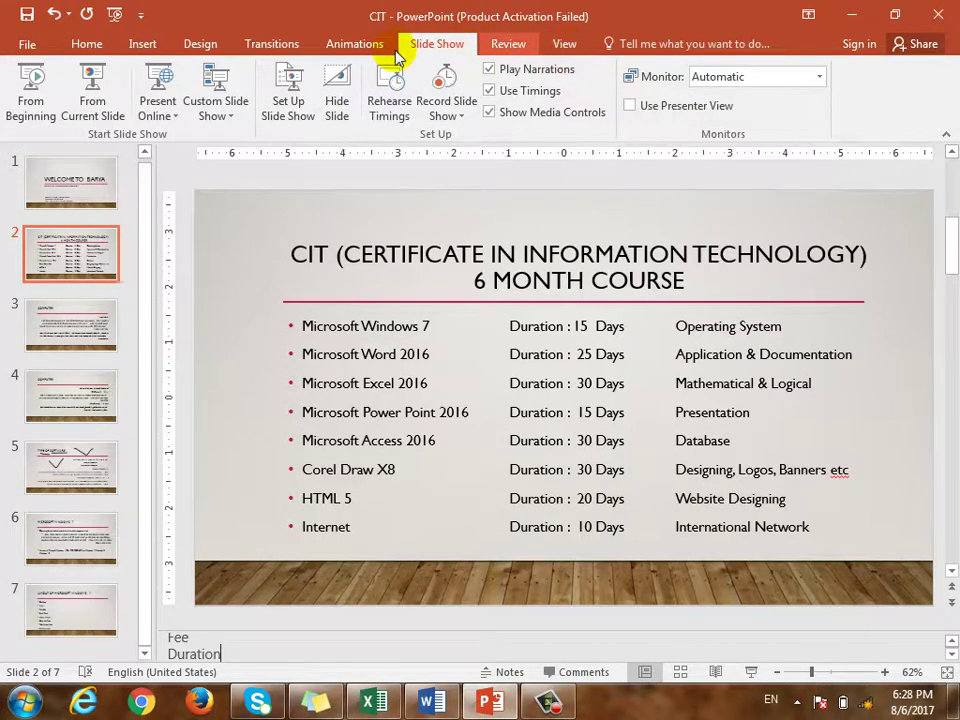
{"action": "left_click", "coordinate": [566, 45]}
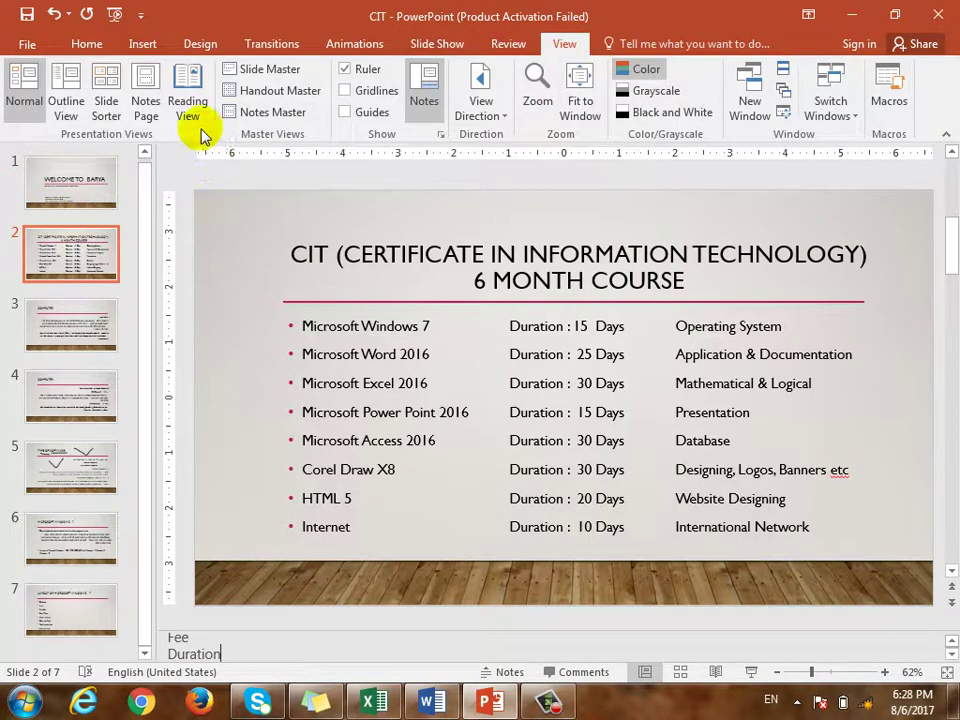
- Check slide 1's Address and Phone notes in Notes Page view, then return to Normal view
{"action": "left_click", "coordinate": [145, 98]}
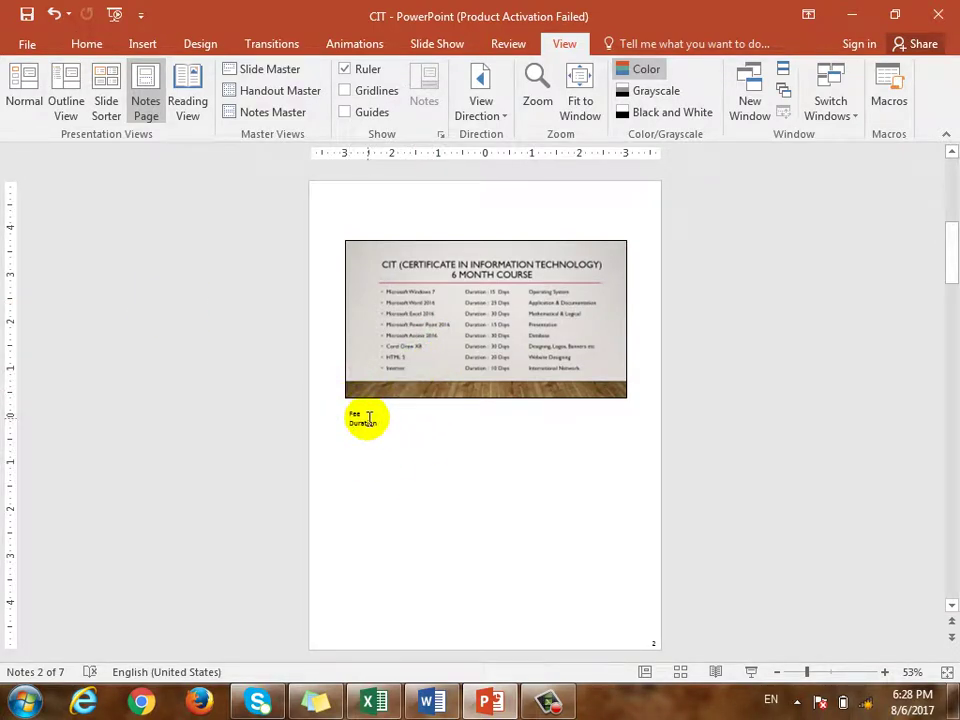
{"action": "scroll", "coordinate": [268, 328], "scroll_direction": "up", "scroll_amount": 2}
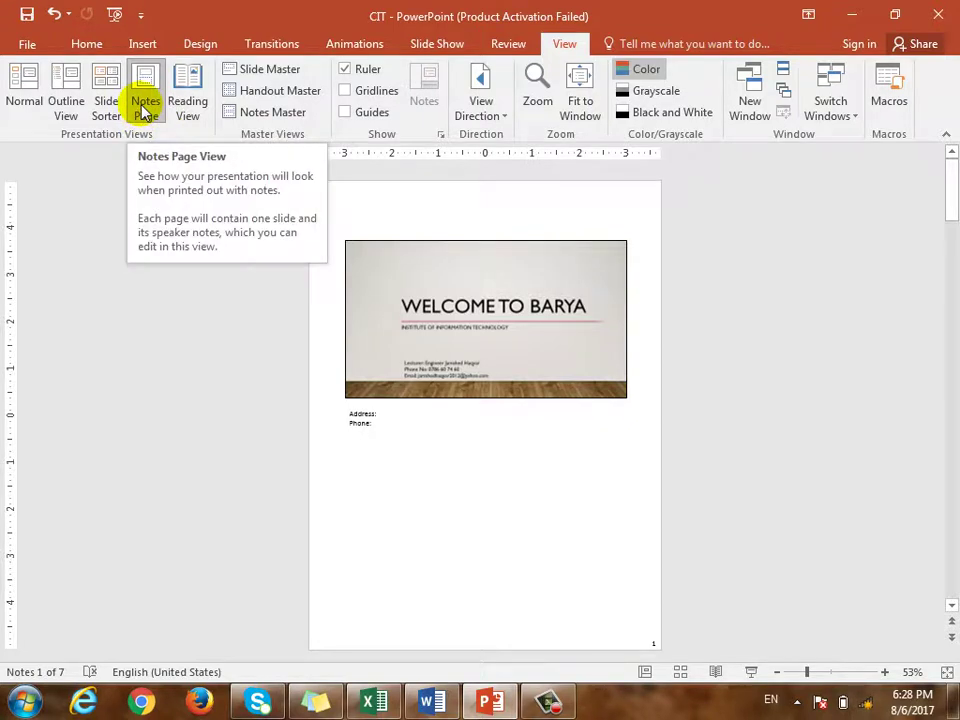
{"action": "left_click", "coordinate": [22, 82]}
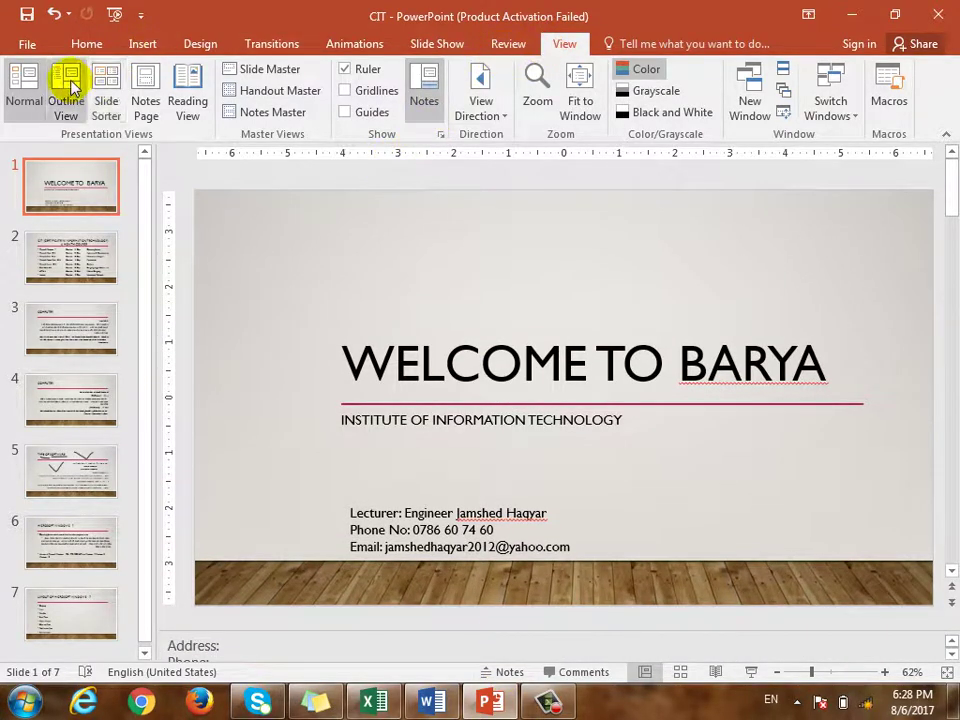
{"action": "left_click", "coordinate": [190, 110]}
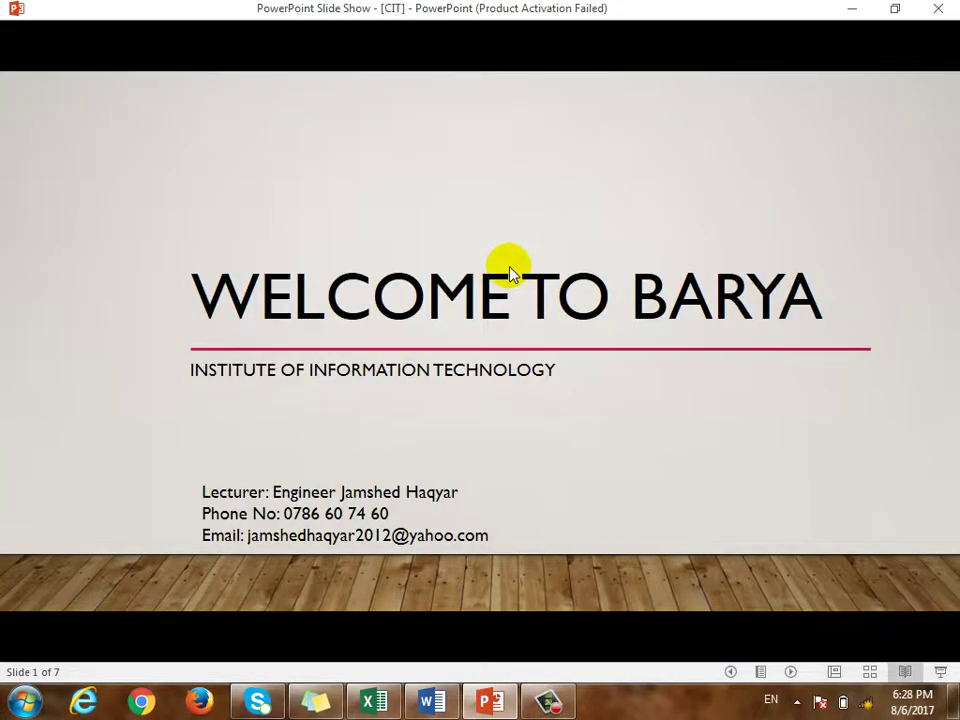
{"action": "scroll", "coordinate": [510, 258], "scroll_direction": "down", "scroll_amount": 2}
{"action": "scroll", "coordinate": [527, 250], "scroll_direction": "up", "scroll_amount": 1}
{"action": "scroll", "coordinate": [527, 252], "scroll_direction": "down", "scroll_amount": 2}
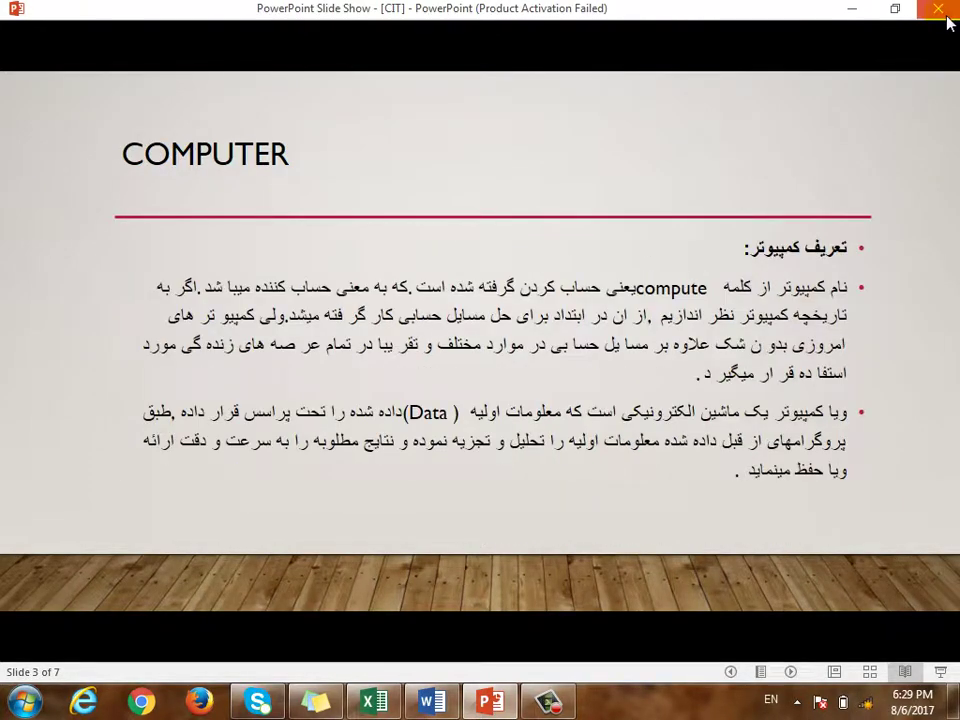
{"action": "key", "text": "alt+F4"}
{"action": "left_click", "coordinate": [570, 369]}
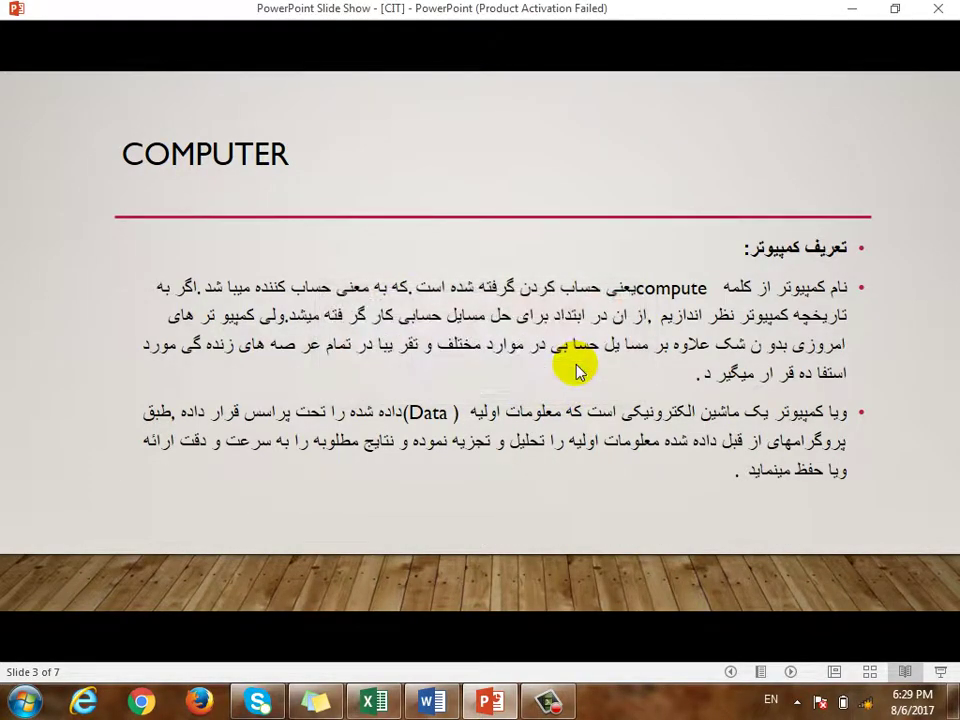
{"action": "key", "text": "Escape"}
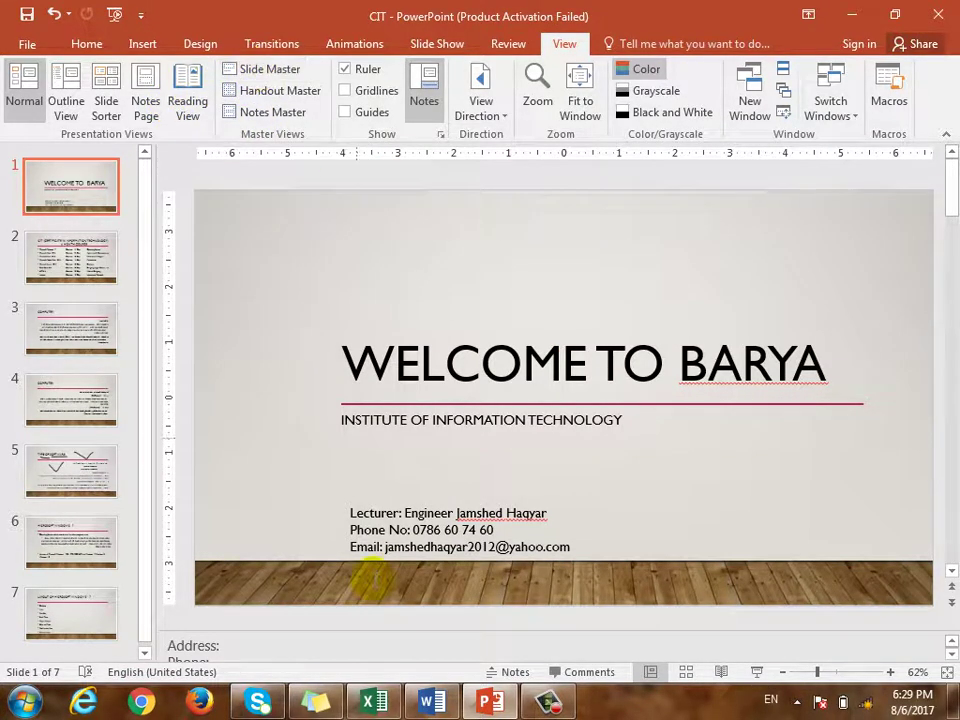
{"action": "left_click", "coordinate": [537, 698]}
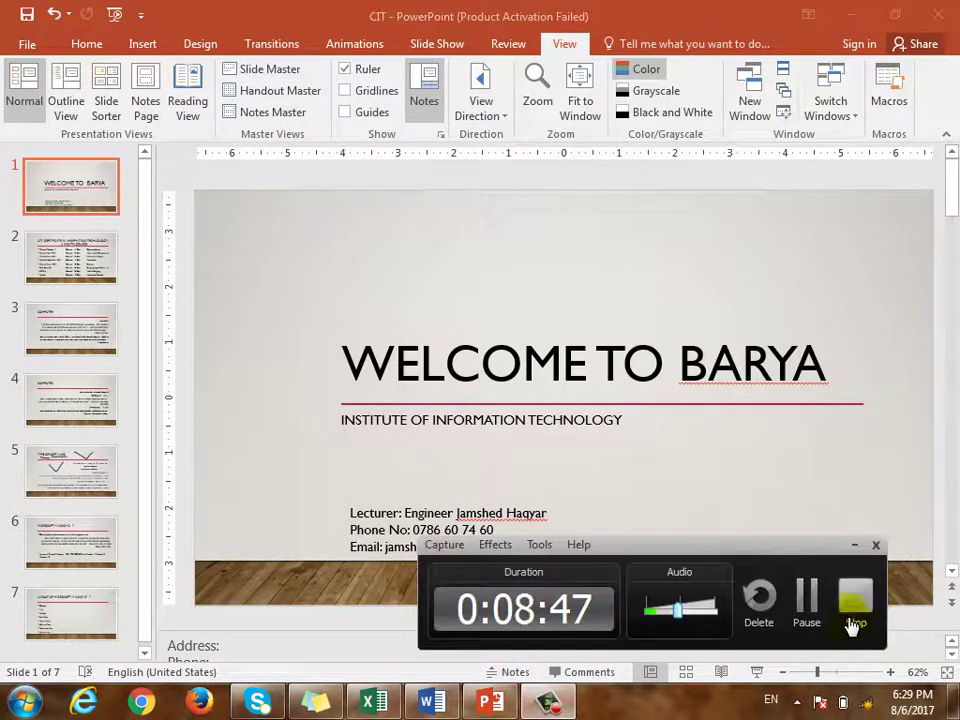